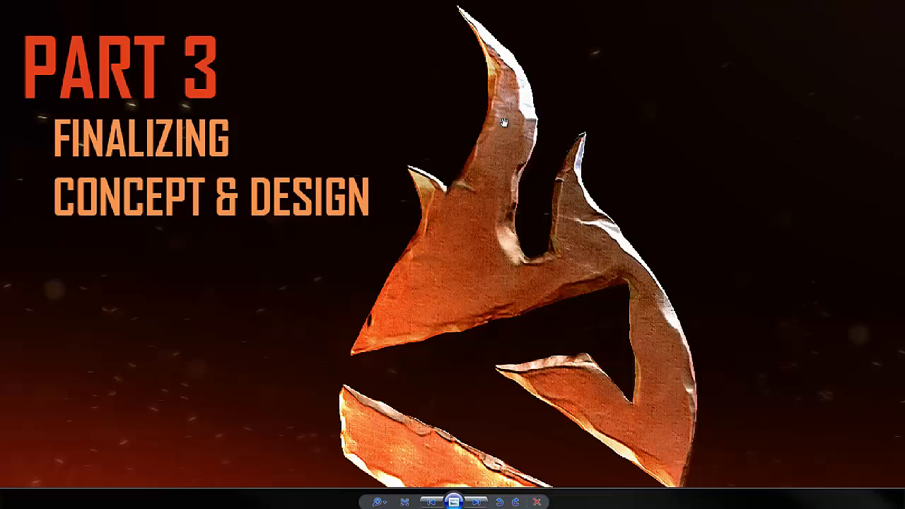
Examine the shield concept variations on the crouching warrior up close.
mouse_move(749, 507)
left_click(797, 500)
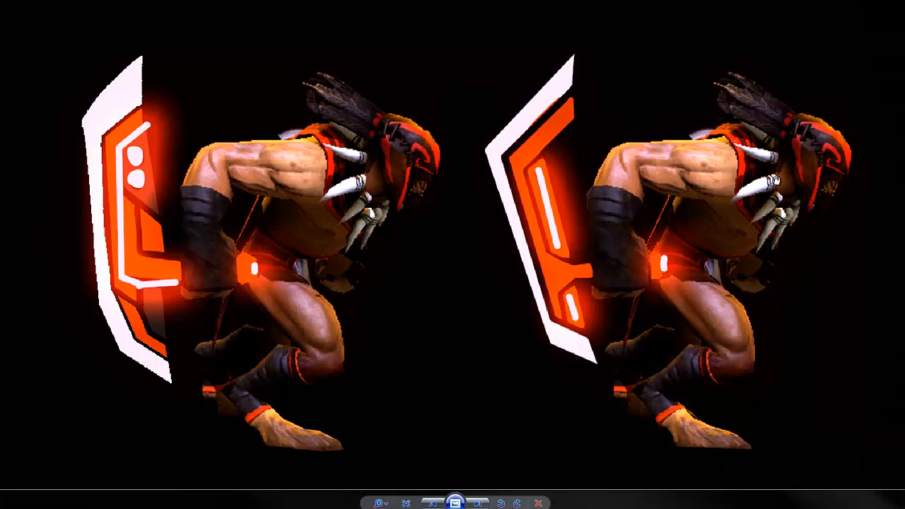
scroll(776, 181, "up", 5)
scroll(575, 153, "down", 3)
left_click_drag(523, 219, 431, 206)
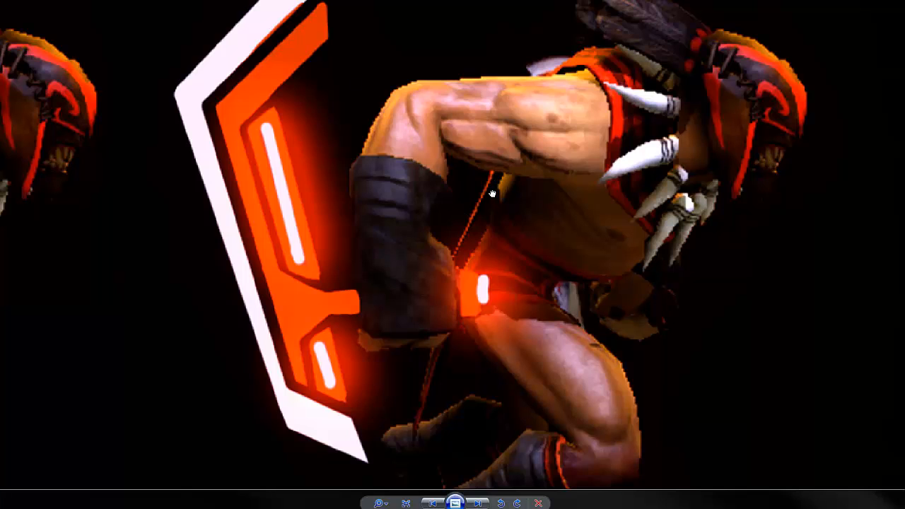
left_click_drag(492, 194, 495, 209)
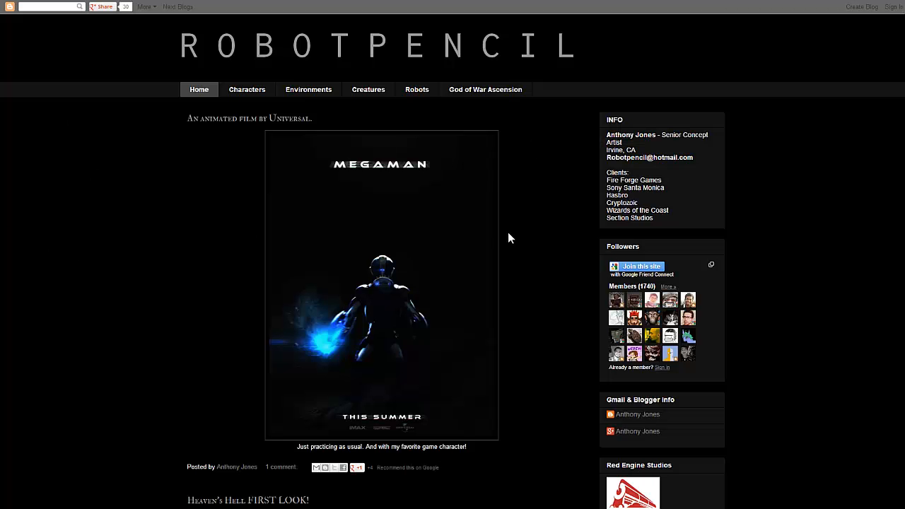
Browse the character and weapon concept art on the Robotpencil blog and view the Schoolism CS6 Tool Presets video page.
scroll(511, 248, "down", 10)
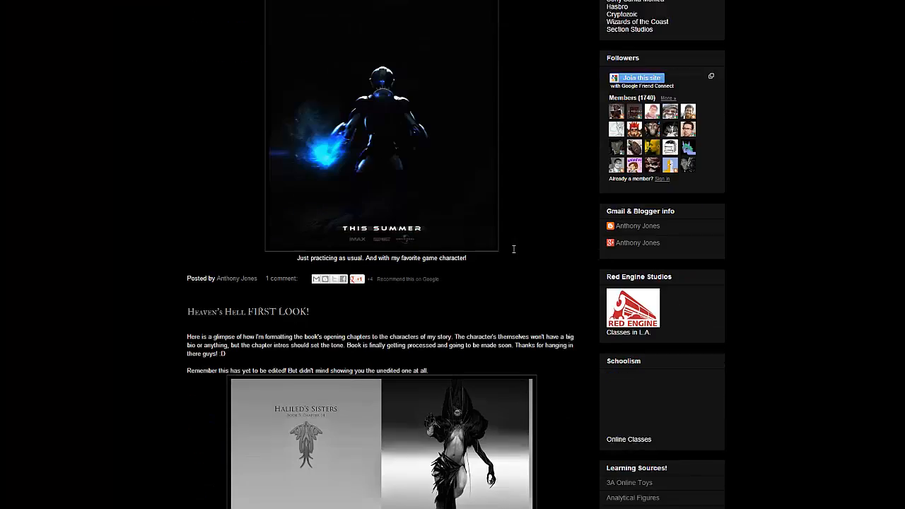
scroll(513, 248, "down", 12)
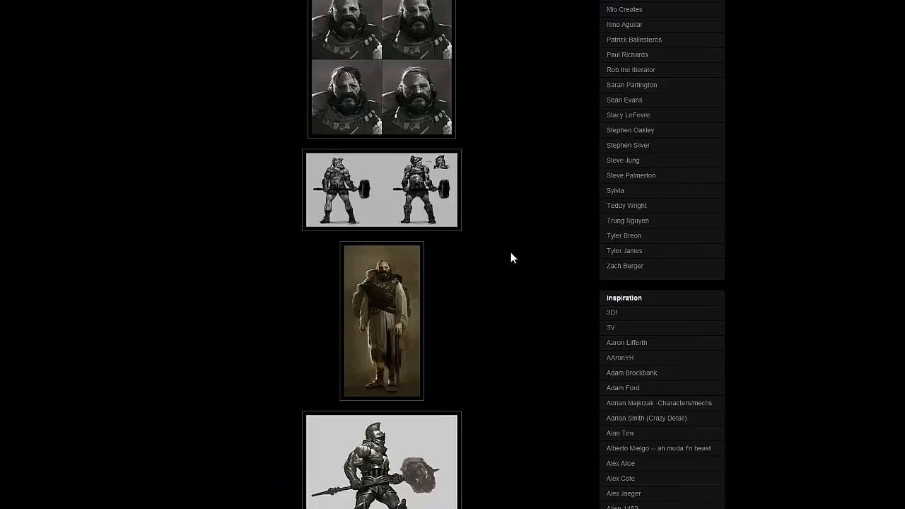
scroll(506, 261, "down", 15)
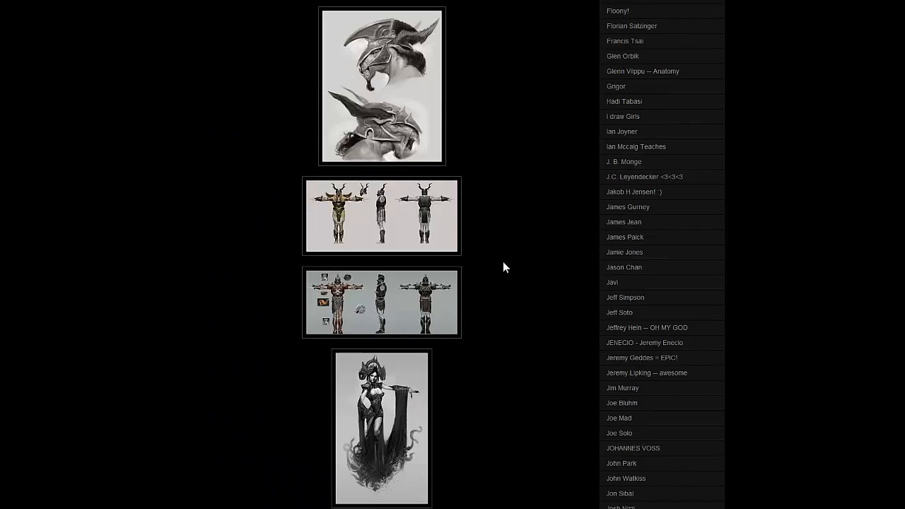
scroll(504, 268, "up", 6)
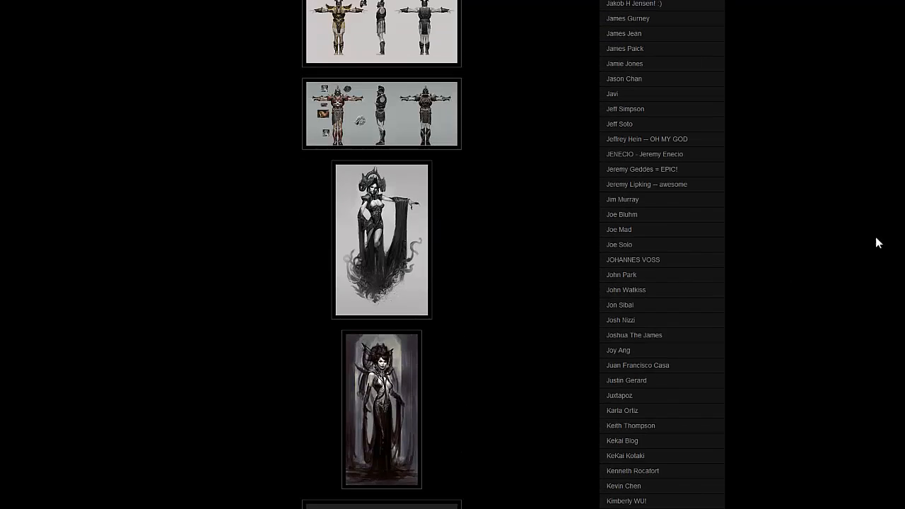
scroll(807, 311, "down", 9)
scroll(438, 294, "down", 20)
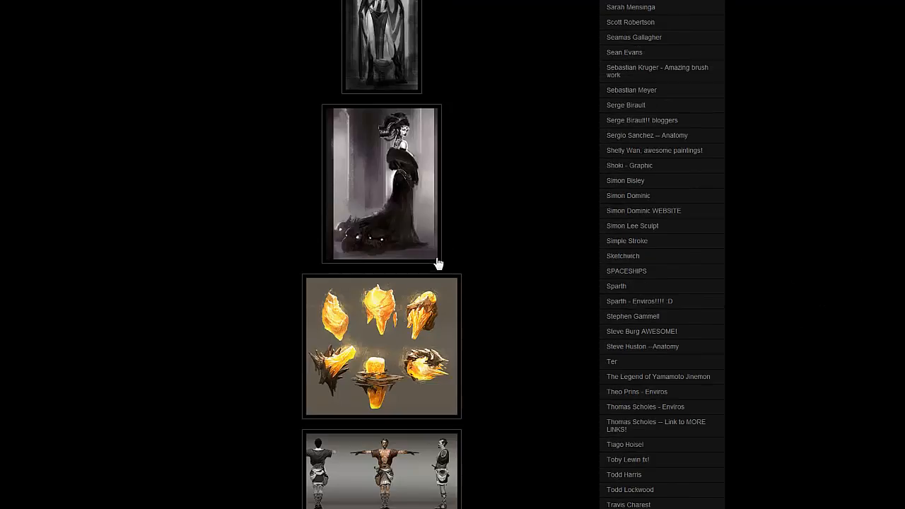
scroll(450, 250, "down", 20)
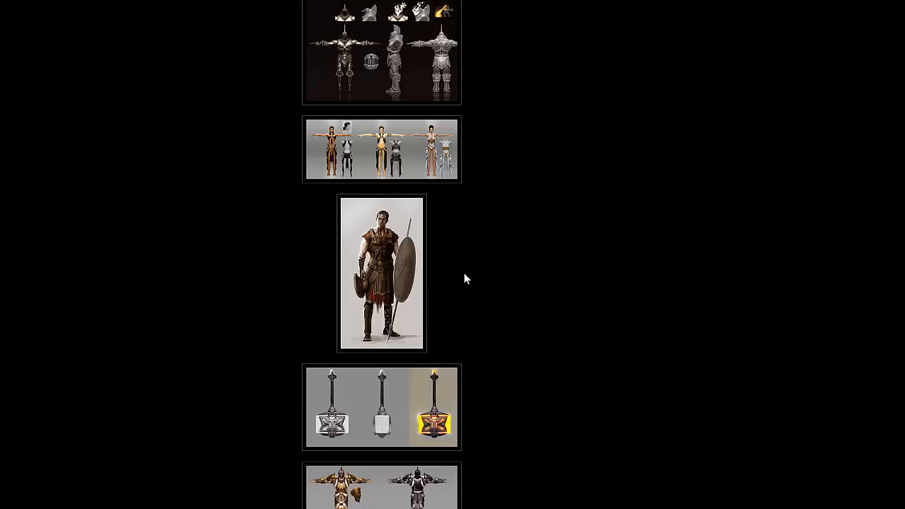
scroll(441, 272, "up", 8)
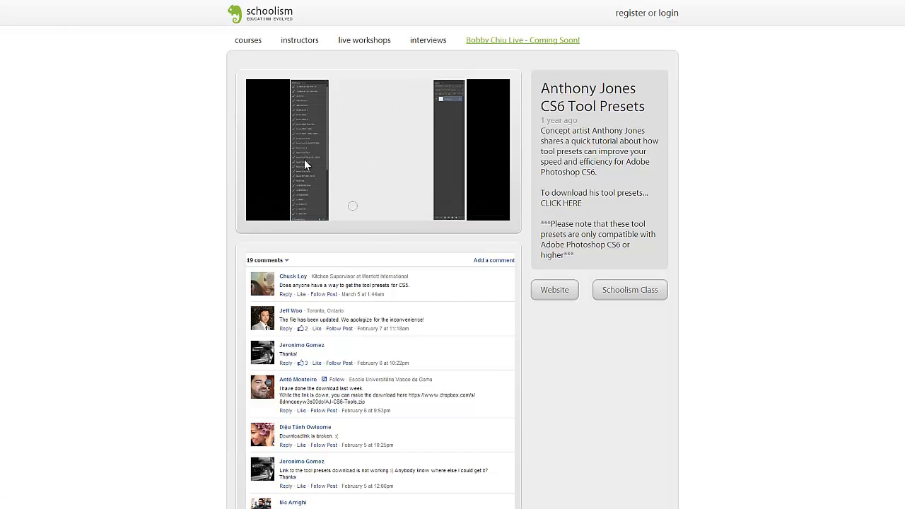
left_click(337, 210)
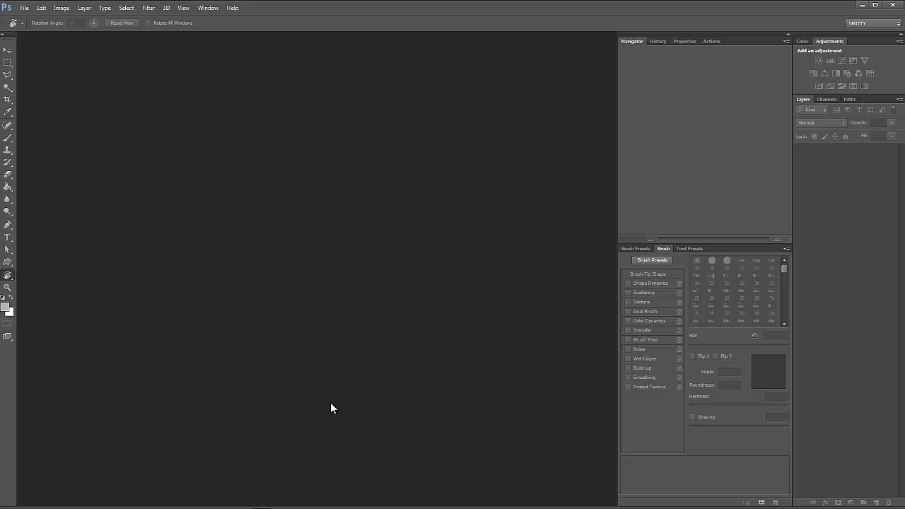
In Photoshop, create a 2560 × 1600 pixel RGB document at 300 pixels/inch and activate the Brush tool.
left_click(24, 8)
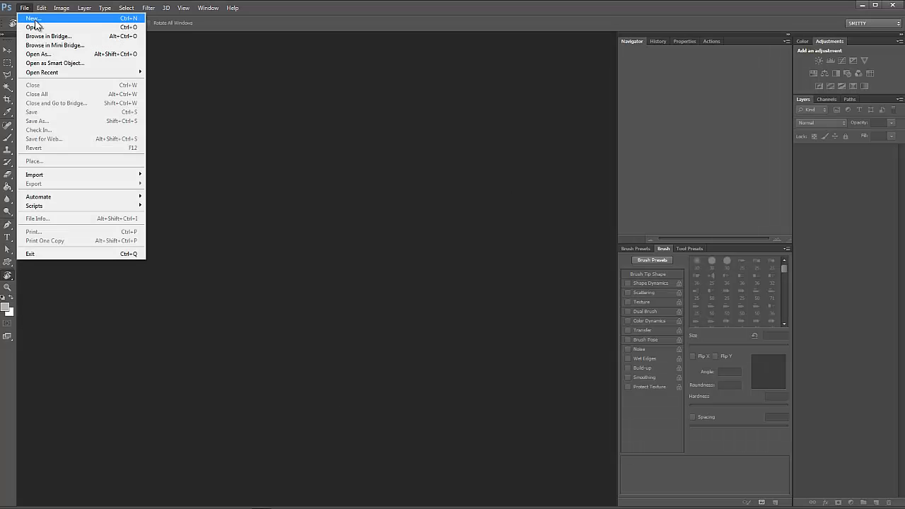
left_click(32, 19)
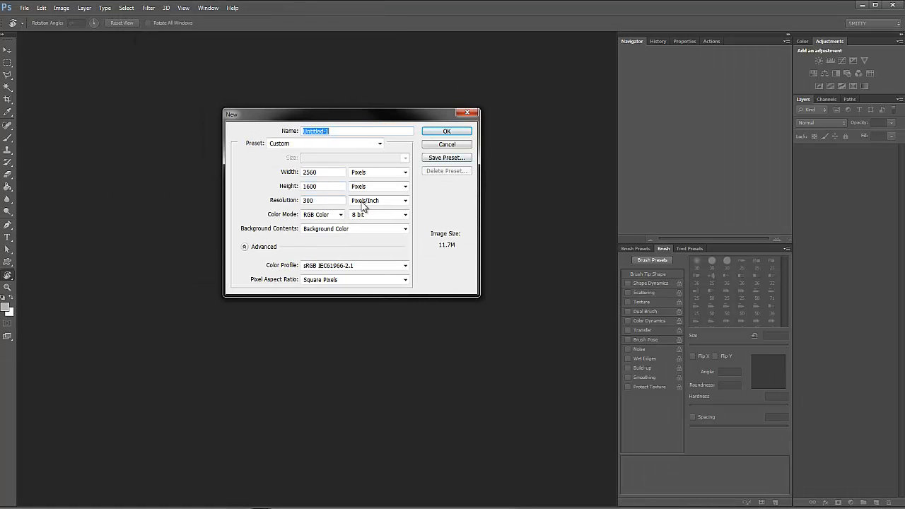
left_click(446, 131)
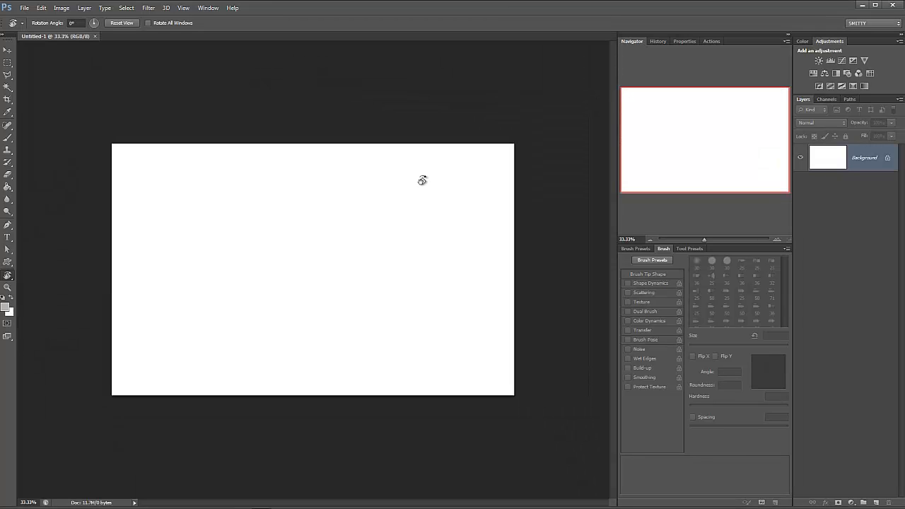
key("b")
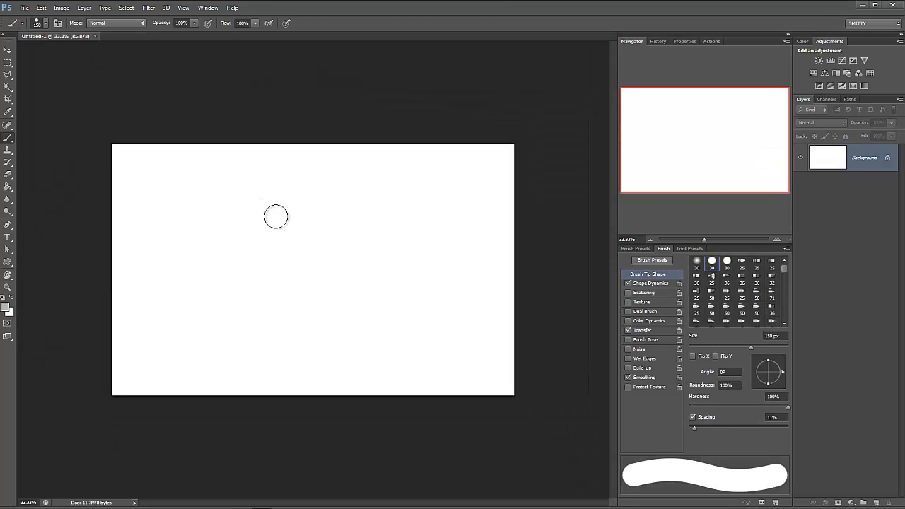
Try two gray zigzag strokes with the 150 px brush and undo them.
left_click_drag(263, 202, 304, 312)
mouse_move(367, 244)
left_mouse_down()
mouse_move(378, 248)
mouse_move(335, 301)
mouse_move(327, 334)
left_mouse_up()
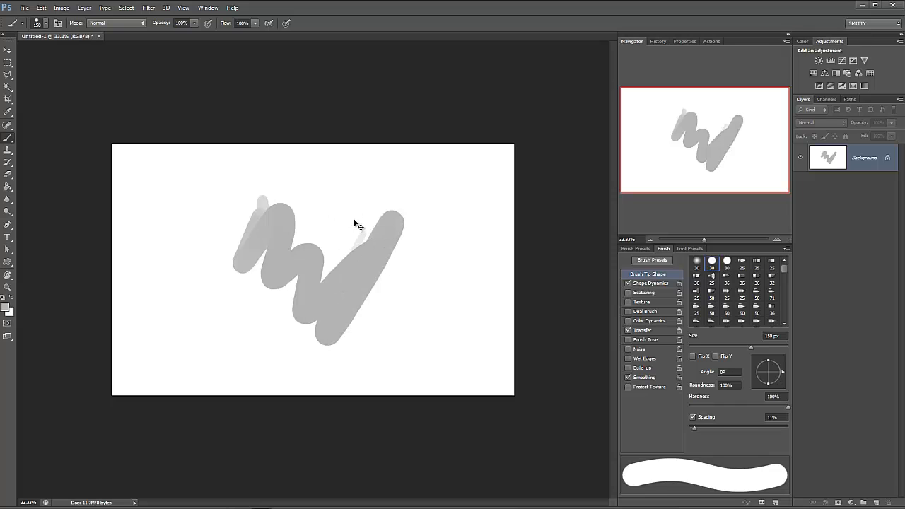
key("ctrl+z")
key("ctrl+z")
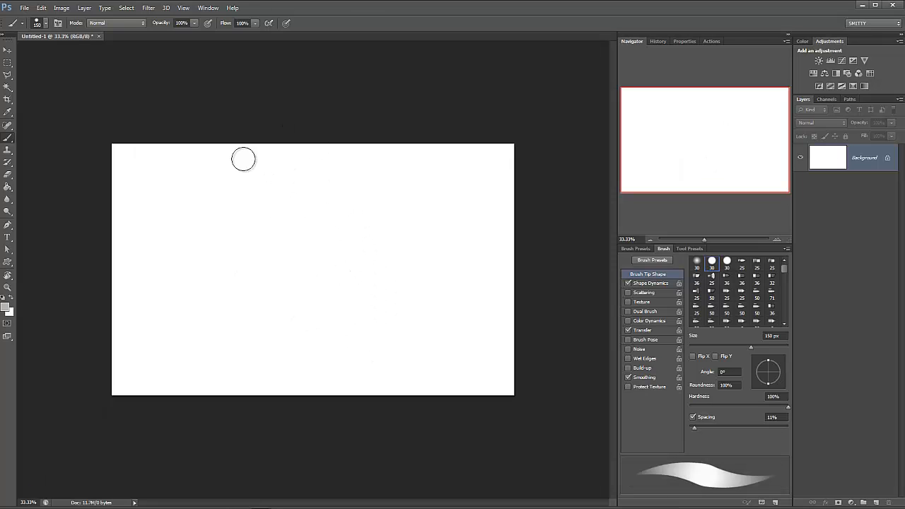
Reset the foreground color to black, try black strokes with the 150 px brush and undo them.
left_click(4, 298)
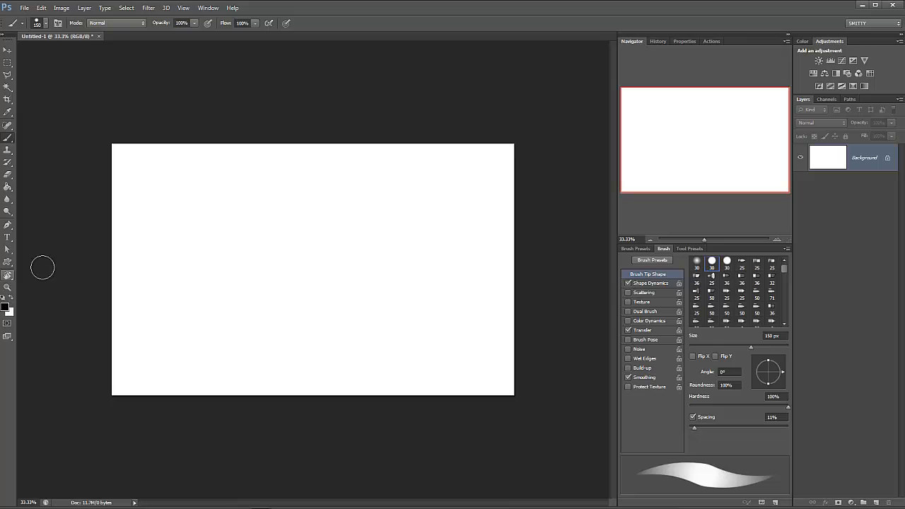
mouse_move(225, 228)
left_mouse_down()
mouse_move(327, 244)
mouse_move(372, 174)
left_mouse_up()
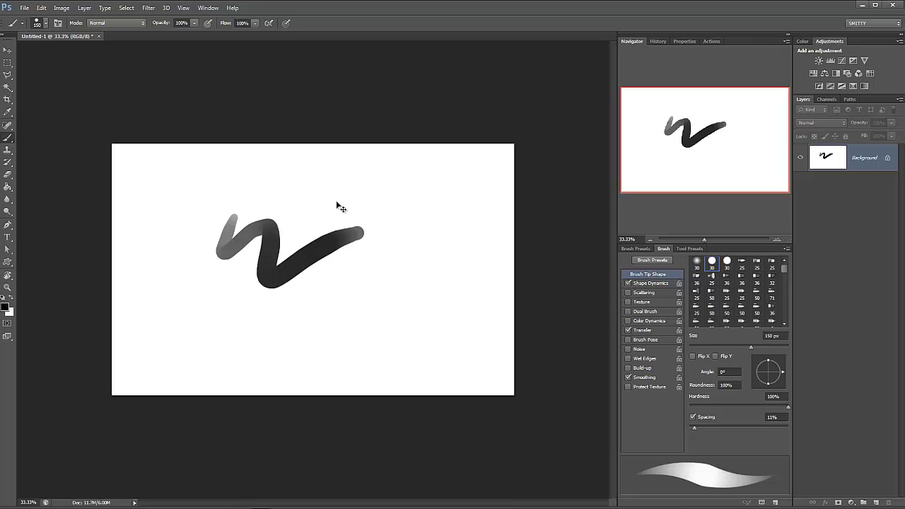
key("ctrl+z")
key("ctrl+plus")
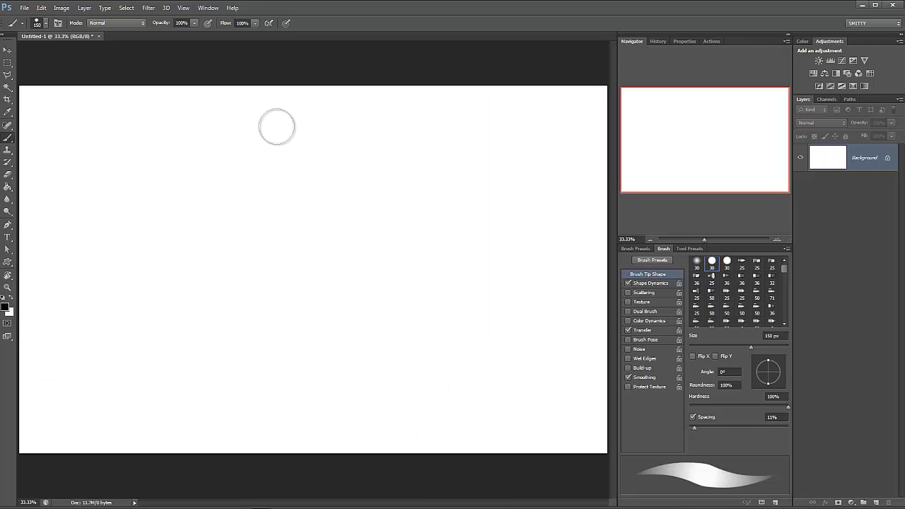
key("ctrl+minus")
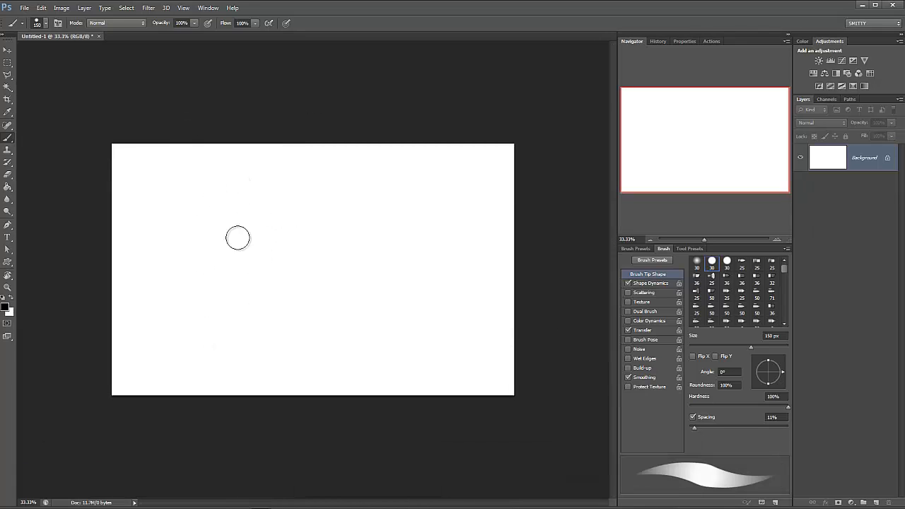
mouse_move(235, 278)
left_mouse_down()
mouse_move(301, 212)
mouse_move(297, 205)
left_mouse_up()
key("ctrl+z")
Choose the 30 px hard round brush tip with 25% spacing and try a short stroke on the canvas.
left_click(711, 263)
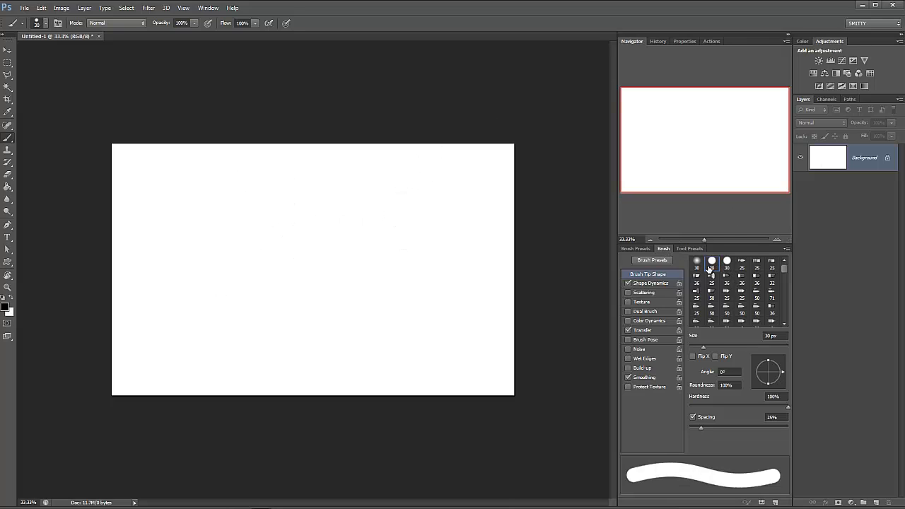
left_click(695, 264)
left_click(711, 265)
left_click_drag(263, 224, 297, 210)
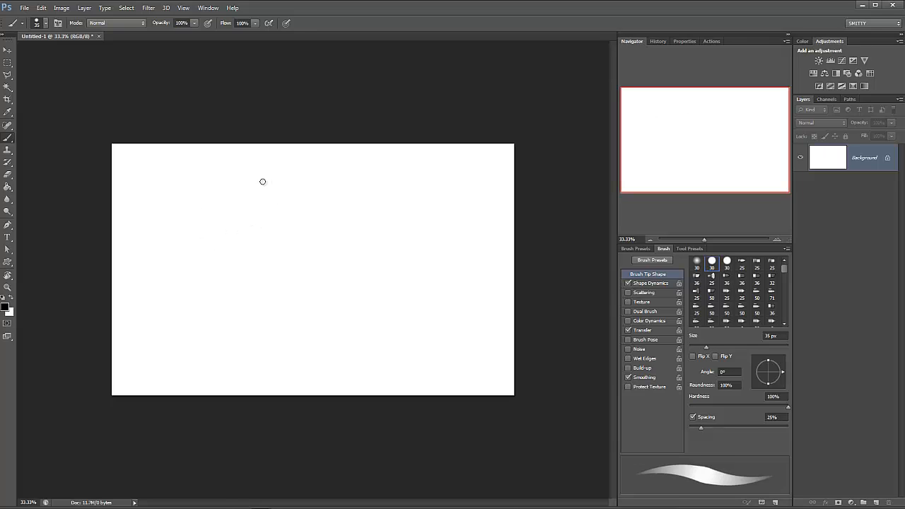
Enlarge the round brush to 200 px and try a stroke in the upper part of the canvas.
key("bracketright")
key("bracketright")
key("bracketright")
key("bracketright")
key("bracketright")
key("bracketright")
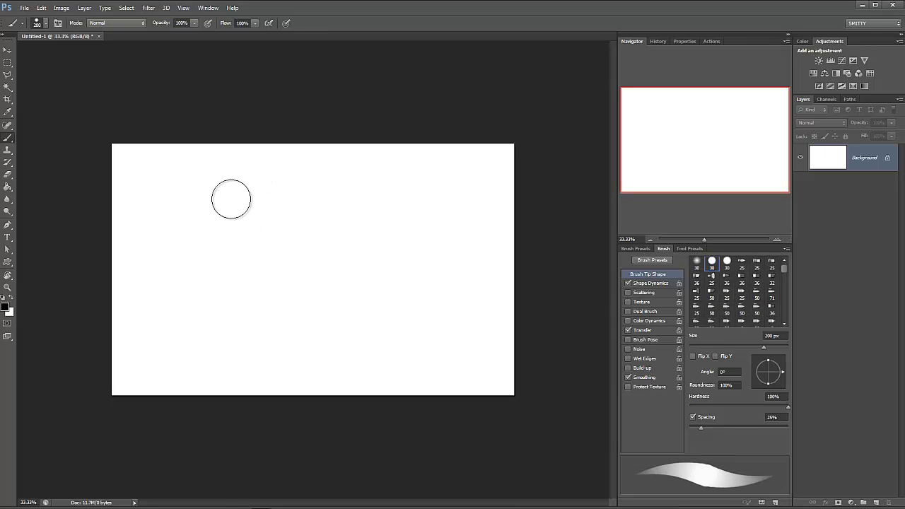
mouse_move(227, 180)
left_mouse_down()
mouse_move(236, 212)
mouse_move(279, 240)
mouse_move(317, 318)
mouse_move(394, 177)
mouse_move(272, 240)
left_mouse_up()
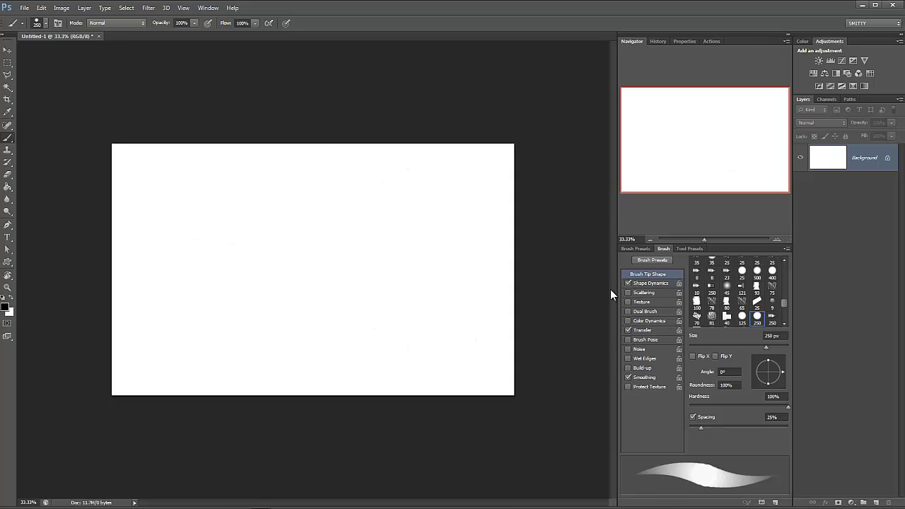
Paint a thick black zigzag across the canvas with a 250 px hard round brush at 25% spacing and inspect its edges.
mouse_move(189, 245)
left_mouse_down()
mouse_move(267, 253)
mouse_move(355, 232)
mouse_move(359, 133)
left_mouse_up()
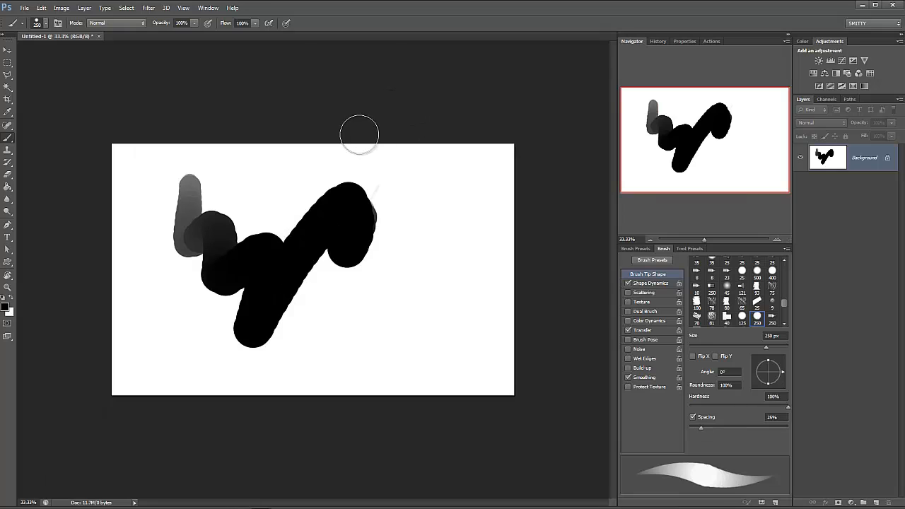
key("ctrl+plus")
key("ctrl+plus")
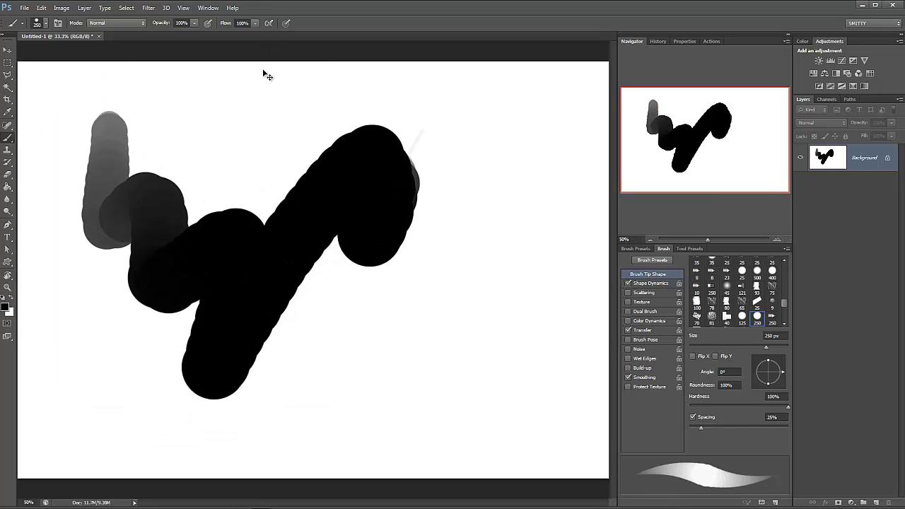
left_click_drag(151, 264, 308, 303)
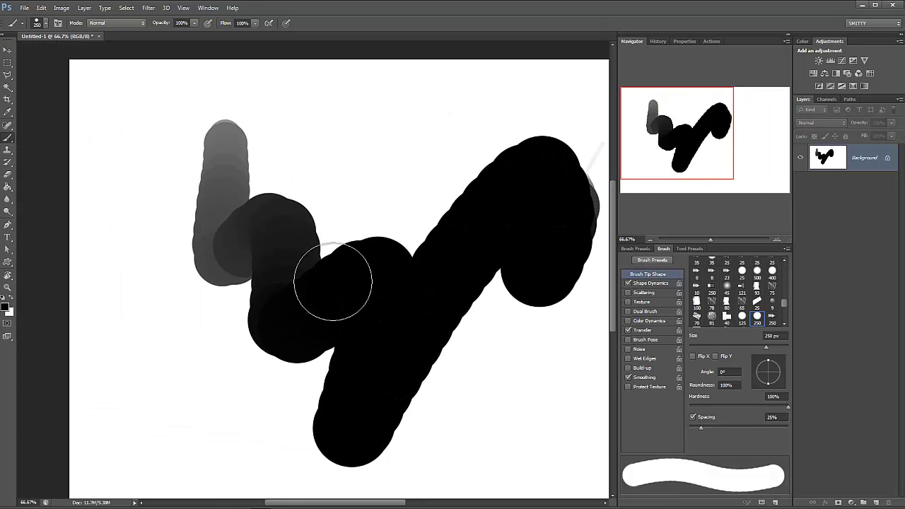
Set the brush spacing to 16%, try a stroke above the black zigzag and undo it.
left_click_drag(699, 425, 698, 427)
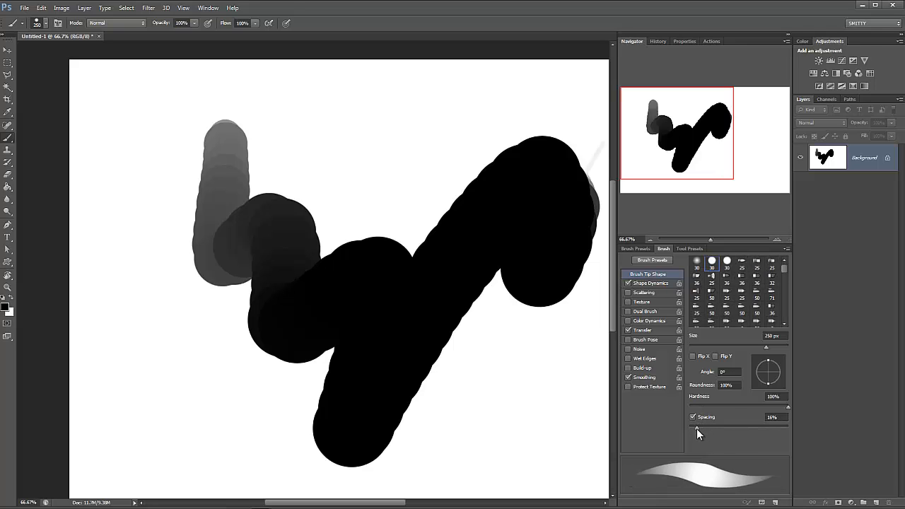
mouse_move(317, 131)
left_mouse_down()
mouse_move(359, 151)
mouse_move(424, 119)
left_mouse_up()
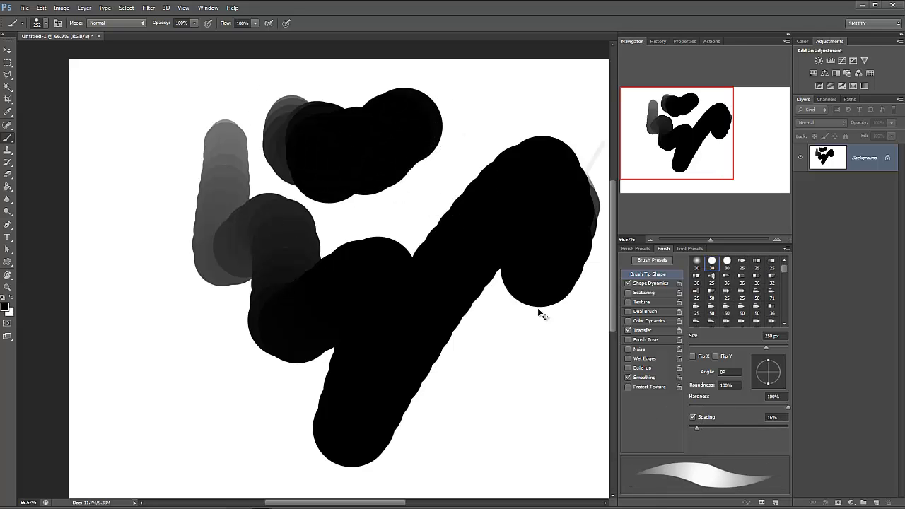
key("ctrl+z")
Set the brush spacing to 11%, try another stroke above the zigzag and undo it.
left_click_drag(696, 426, 694, 427)
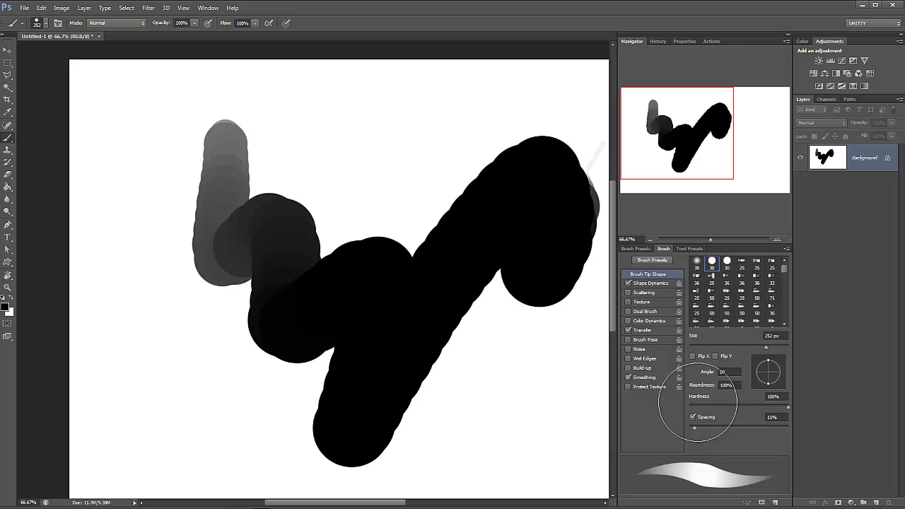
mouse_move(320, 137)
left_mouse_down()
mouse_move(414, 121)
mouse_move(404, 111)
left_mouse_up()
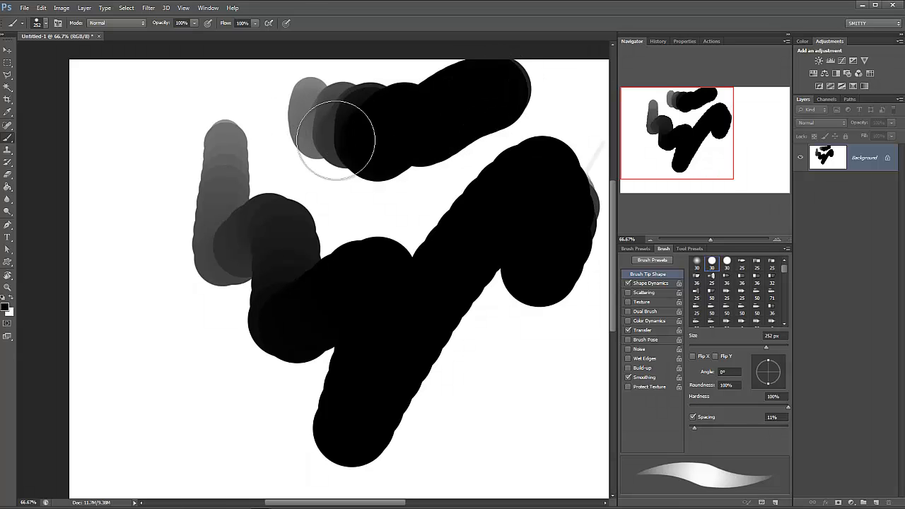
key("ctrl+z")
Reduce the brush to 175 px and paint a bent stroke to the left of the zigzag for an edge comparison.
key("bracketleft")
key("bracketleft")
key("bracketleft")
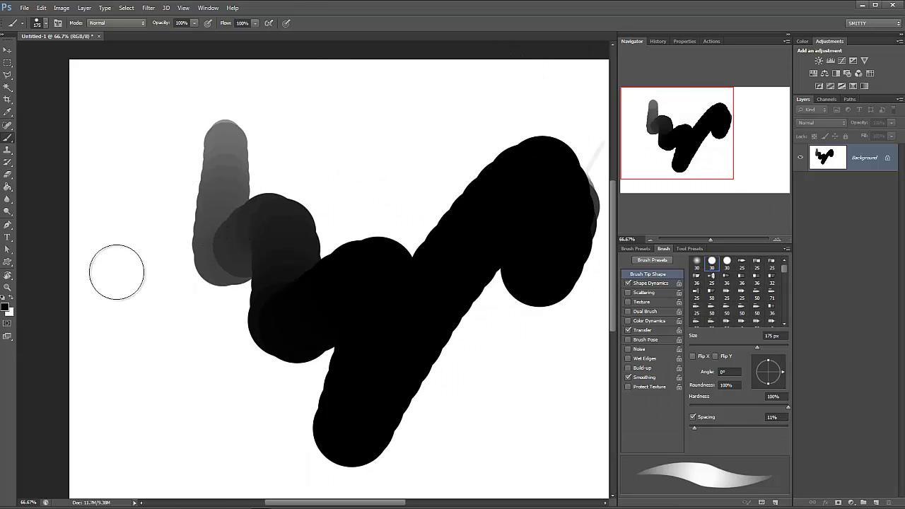
left_click_drag(148, 136, 247, 421)
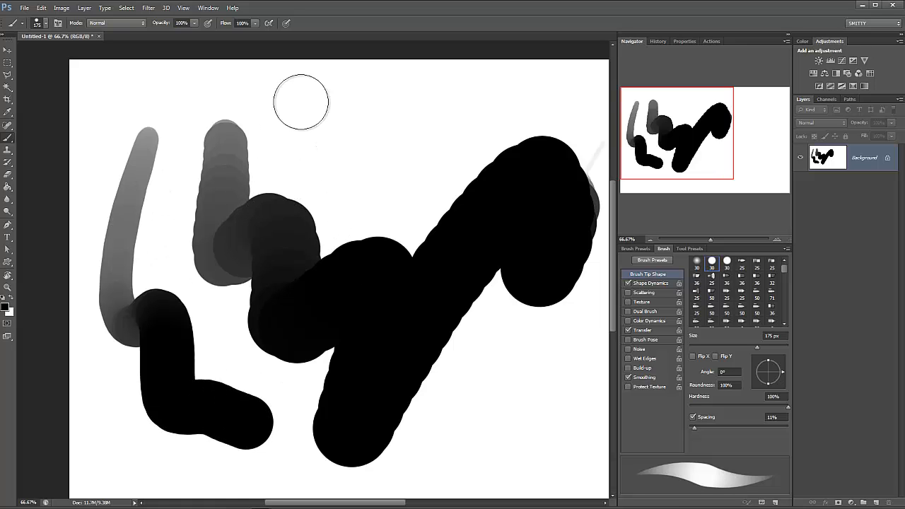
key("ctrl+minus")
key("ctrl+minus")
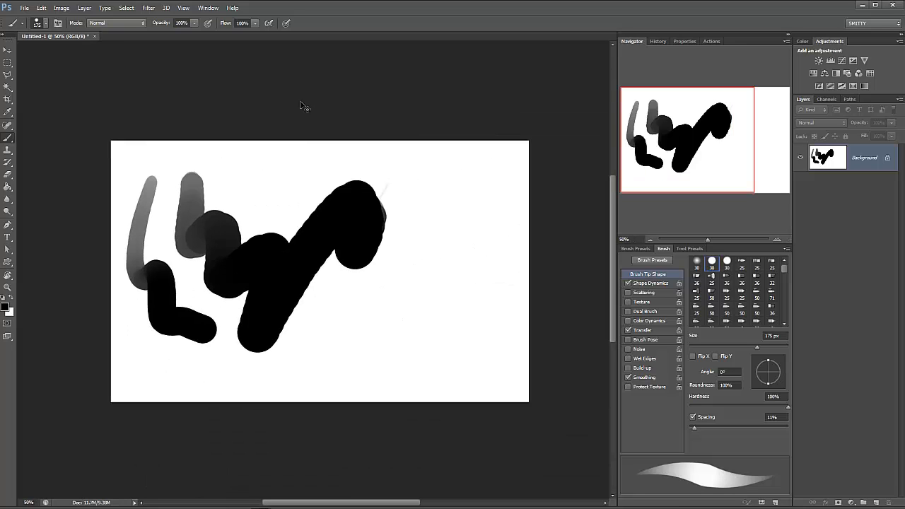
Compare the stroke edges at two magnifications and paint a short stroke over the zigzag's hooked end.
key("ctrl+plus")
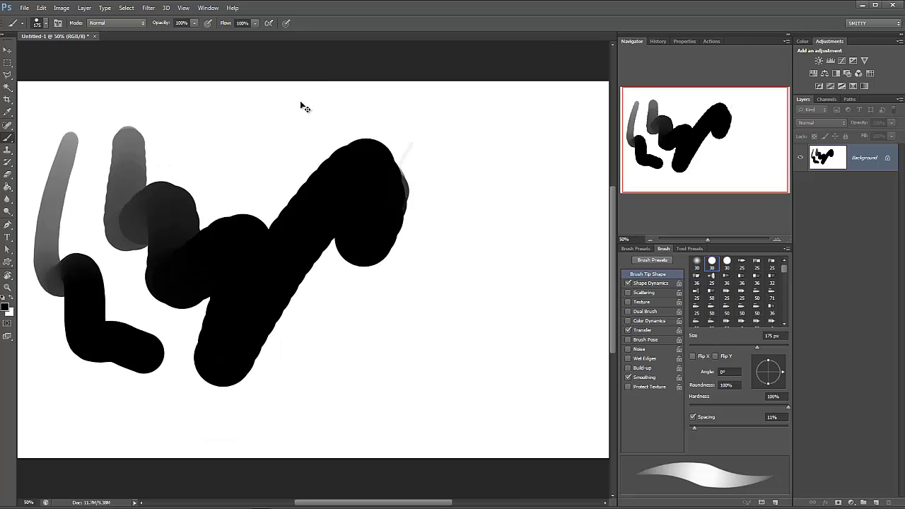
key("ctrl+minus")
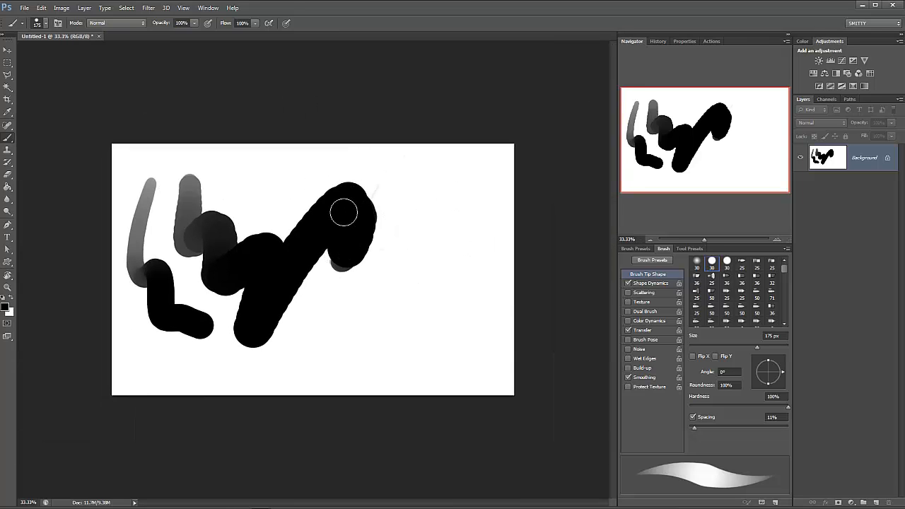
left_click_drag(326, 235, 345, 201)
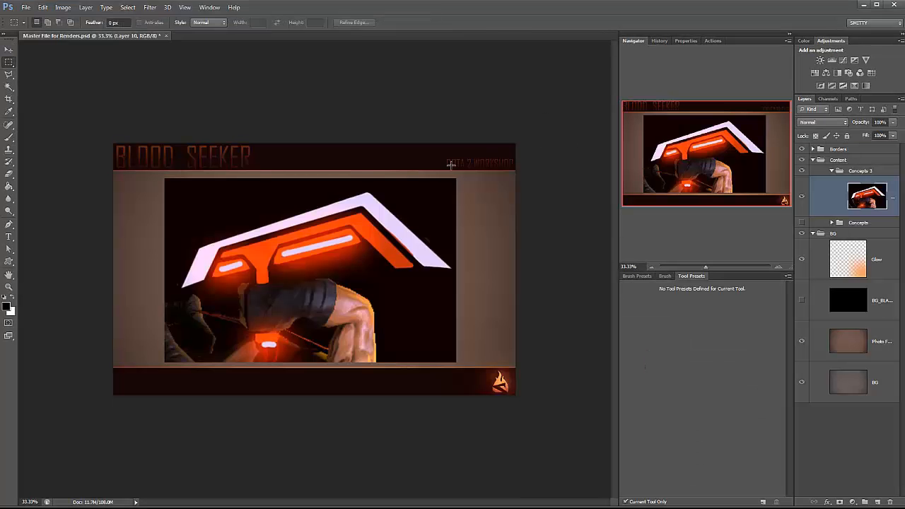
Delete the dark concept backdrop below the blade and outside the blade's right upper edge.
key("Delete")
key("l")
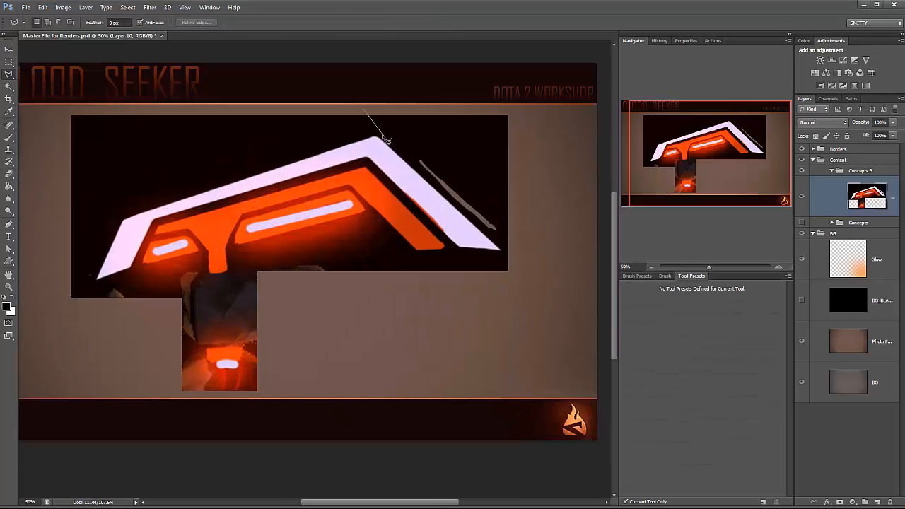
left_click(509, 254)
key("Delete")
left_click(381, 127)
key("Delete")
Cut away the dark backdrop along the blade's upper-left outer edge with a polygonal selection.
left_click(62, 321)
left_click(86, 290)
left_click(127, 201)
left_click(62, 320)
key("Delete")
key("ctrl+d")
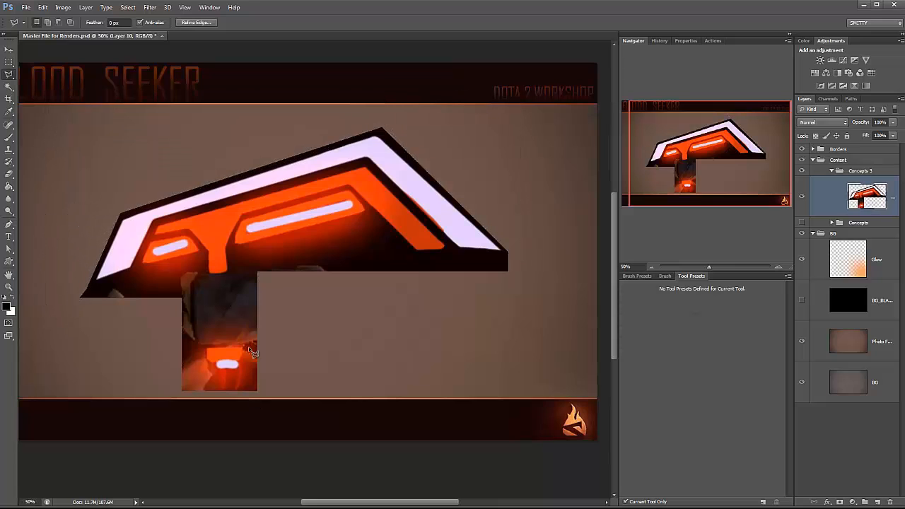
Remove the backdrop beneath the blade's right arm and along the right side of the handle and pommel.
left_click(468, 342)
left_click(252, 393)
key("Delete")
key("ctrl+d")
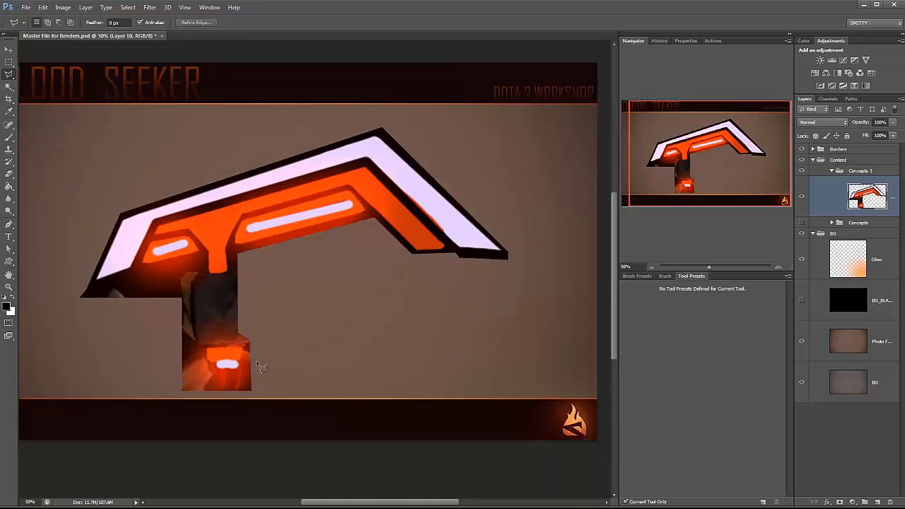
key("Delete")
key("ctrl+d")
Remove the backdrop beneath the blade's left arm and along the left side of the handle.
left_click(78, 289)
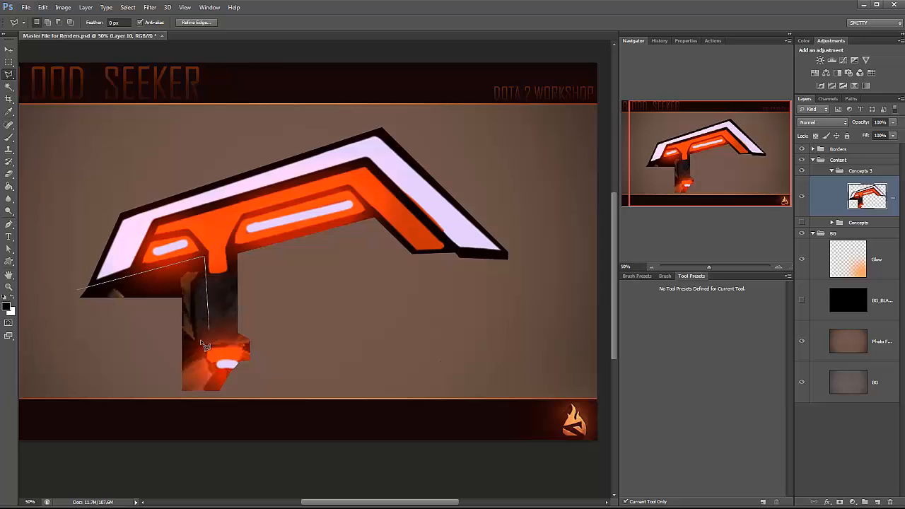
left_click(78, 289)
key("Delete")
key("ctrl+d")
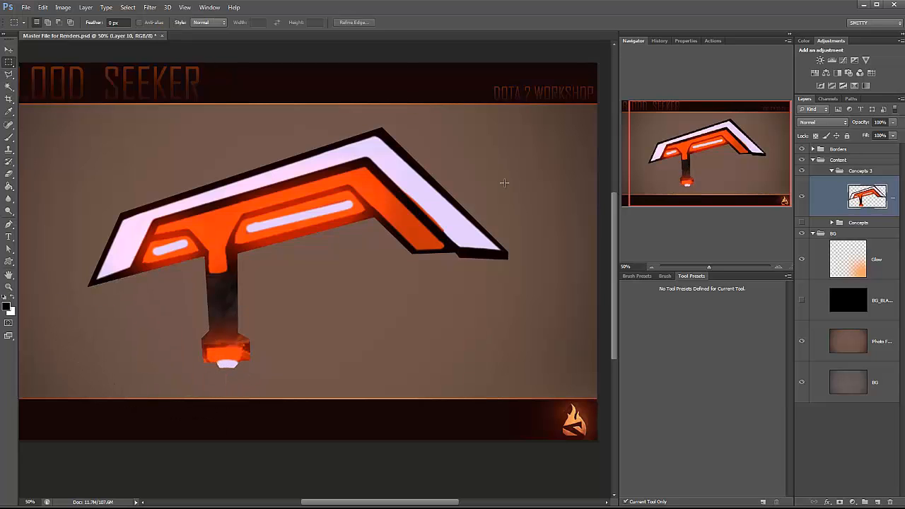
Fade the cut-out concept layer and add a new layer above it for painting in bright orange.
mouse_move(892, 134)
left_mouse_down()
mouse_move(865, 134)
mouse_move(893, 135)
left_mouse_up()
left_click(876, 501)
key("b")
left_click(868, 237)
left_click(866, 134)
left_click(867, 196)
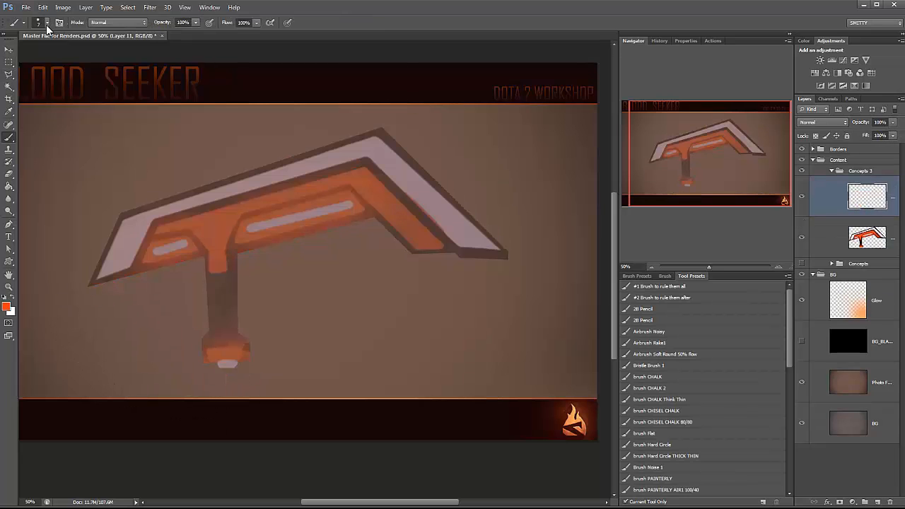
Trace the handle's left side and the orange section's upper edge with connected straight 15 px brush lines.
key("ctrl+plus")
left_click_drag(230, 285, 330, 252)
left_click(279, 325)
left_click(273, 213, "shift")
left_click(246, 186, "shift")
left_click(202, 191, "shift")
left_click(481, 102, "shift")
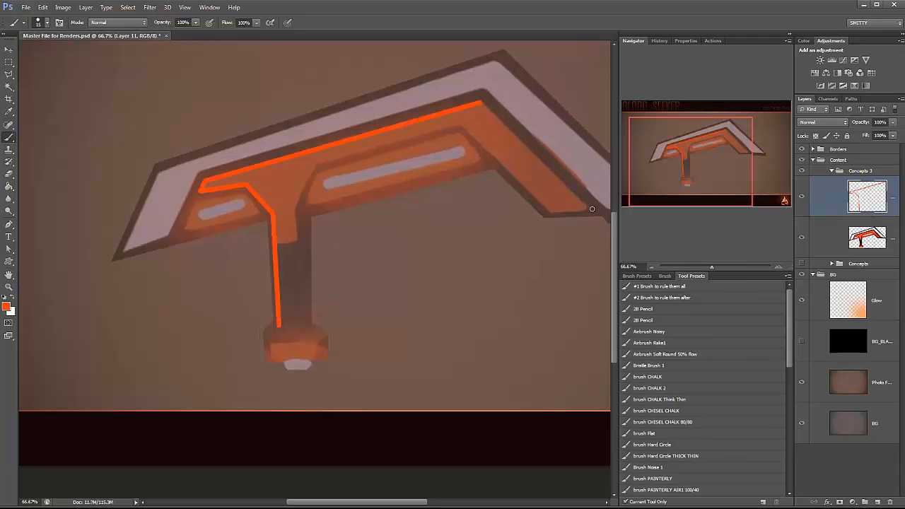
Continue the orange outline around the right arm's end, back along its underside and down to the pommel.
left_click(593, 207, "shift")
left_click(544, 211, "shift")
left_click(460, 127, "shift")
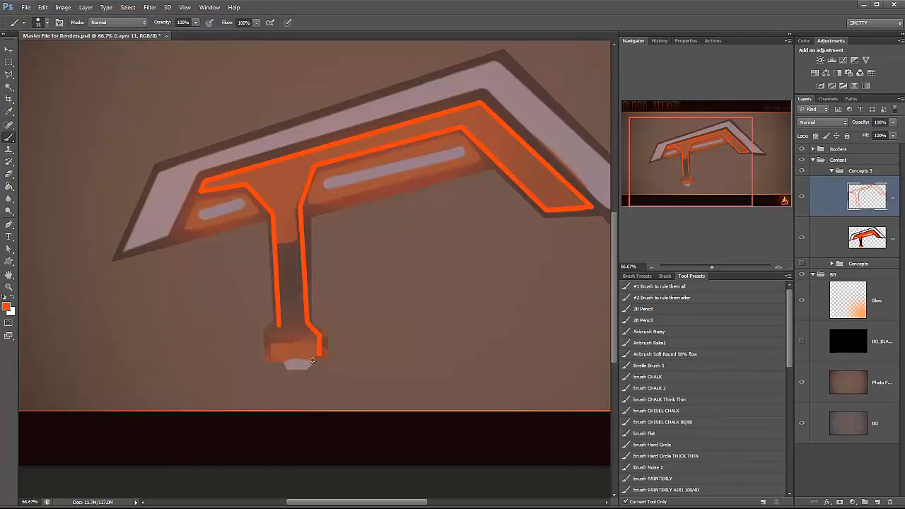
Fill the outlined frame and handle with solid orange and refine the frame's left tip with a smaller brush.
mouse_move(299, 222)
left_mouse_down()
mouse_move(276, 339)
mouse_move(312, 339)
mouse_move(297, 231)
mouse_move(268, 188)
mouse_move(209, 185)
mouse_move(466, 134)
mouse_move(300, 167)
mouse_move(479, 114)
mouse_move(579, 206)
mouse_move(505, 146)
left_mouse_up()
key("ctrl+plus")
left_click_drag(267, 161, 414, 242)
key("bracketleft")
key("bracketleft")
key("bracketleft")
key("bracketleft")
key("bracketleft")
key("bracketleft")
key("bracketleft")
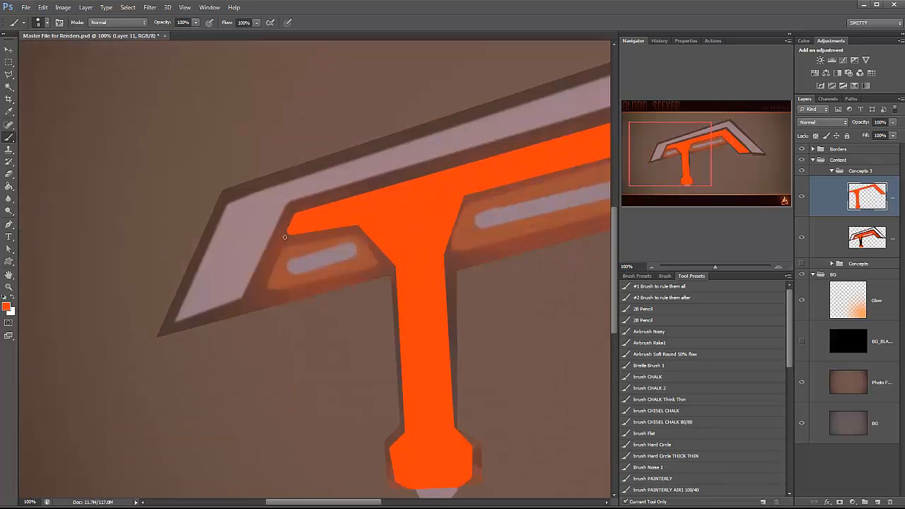
left_click_drag(289, 234, 355, 226)
mouse_move(495, 212)
left_mouse_down()
mouse_move(142, 263)
mouse_move(531, 194)
left_mouse_up()
Add a new layer beneath the orange shape and choose a darker red-orange foreground color.
left_click(877, 502)
left_click_drag(834, 201, 834, 256)
left_click(6, 306)
left_click(493, 342)
left_click(602, 311)
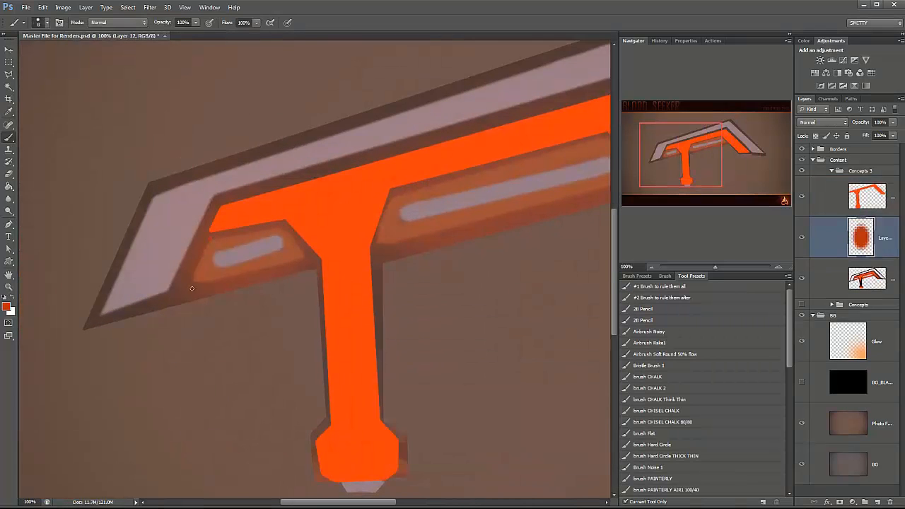
Outline and fill the two recessed panels under the orange frame in dark red-orange.
left_click_drag(191, 287, 214, 242)
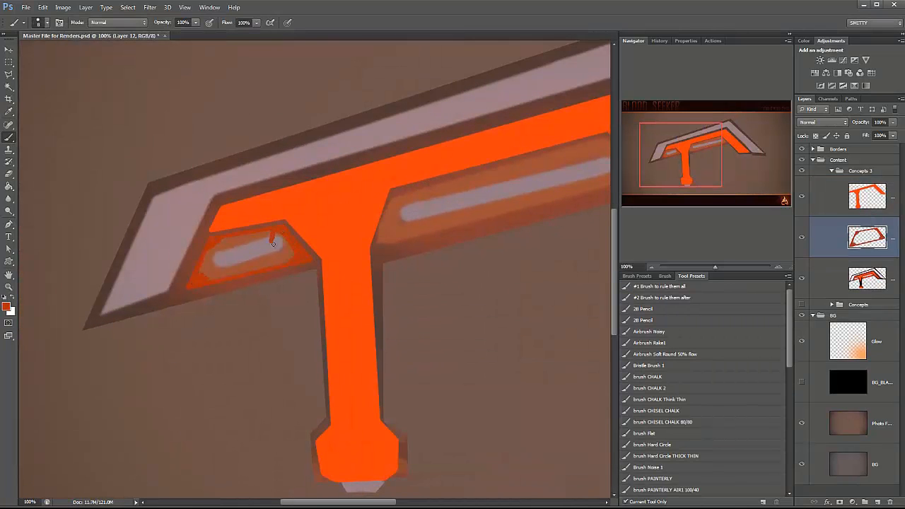
mouse_move(273, 243)
left_mouse_down()
mouse_move(206, 277)
mouse_move(259, 258)
mouse_move(216, 257)
left_mouse_up()
left_click_drag(420, 228, 279, 259)
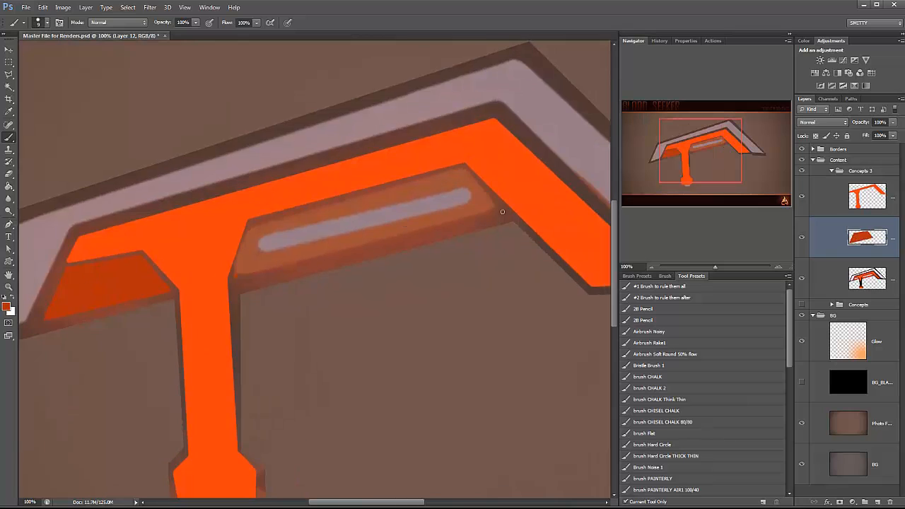
left_click_drag(502, 209, 287, 262)
left_click_drag(486, 192, 256, 220)
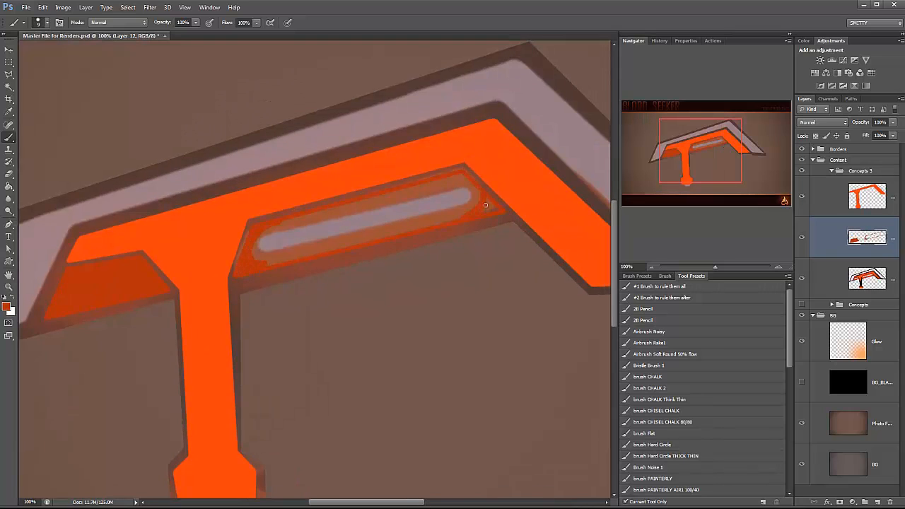
mouse_move(450, 181)
left_mouse_down()
mouse_move(446, 205)
mouse_move(263, 263)
mouse_move(471, 203)
left_mouse_up()
Outline the right arm of the outer blade with straight 20 px lavender lines on a new top layer.
key("ctrl+minus")
key("m")
left_click(347, 164)
left_click(472, 288, "shift")
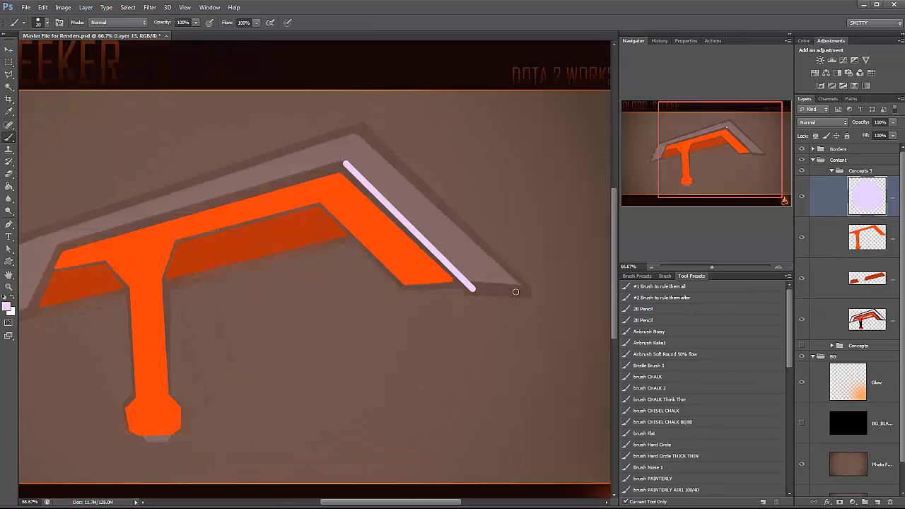
left_click(530, 292, "shift")
left_click(364, 128, "shift")
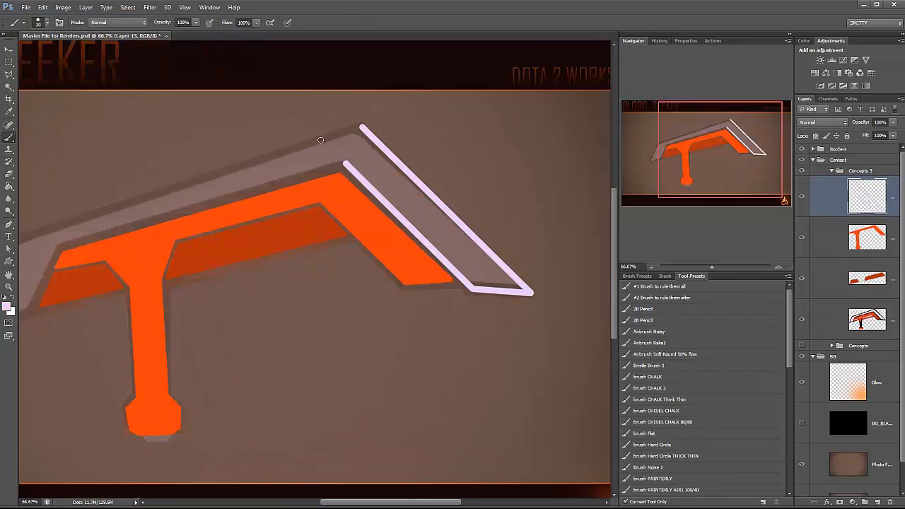
Continue the lavender outline along the blade's upper edge, around its left arm and back along the inner edge.
left_click(177, 219, "shift")
left_click(134, 309, "shift")
left_click(187, 297, "shift")
left_click(215, 226, "shift")
left_click(507, 142, "shift")
Fill the interior of the outlined blade with broad 40 px lavender strokes.
left_click_drag(507, 141, 396, 159)
left_click(523, 281, "shift")
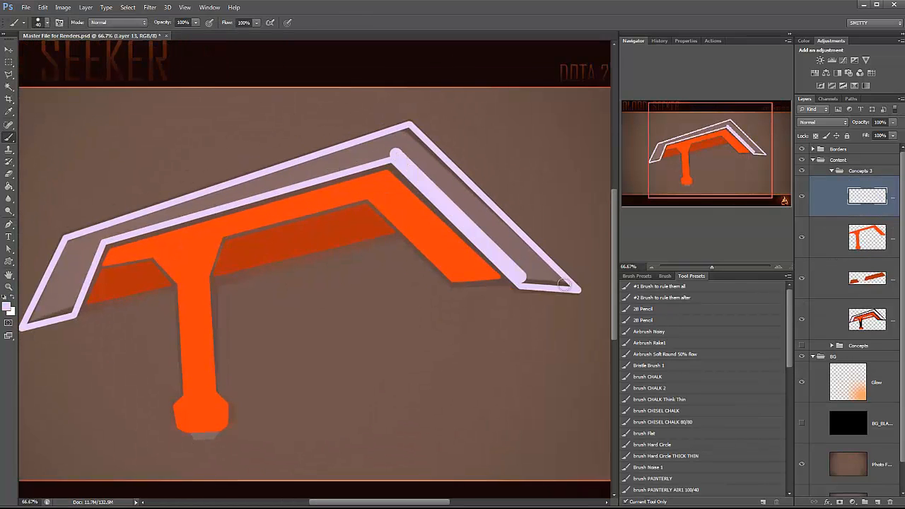
left_click(405, 132, "shift")
left_click(70, 241, "shift")
left_click(33, 320, "shift")
left_click(72, 309, "shift")
left_click(99, 243, "shift")
left_click(387, 155, "shift")
left_click(546, 272, "shift")
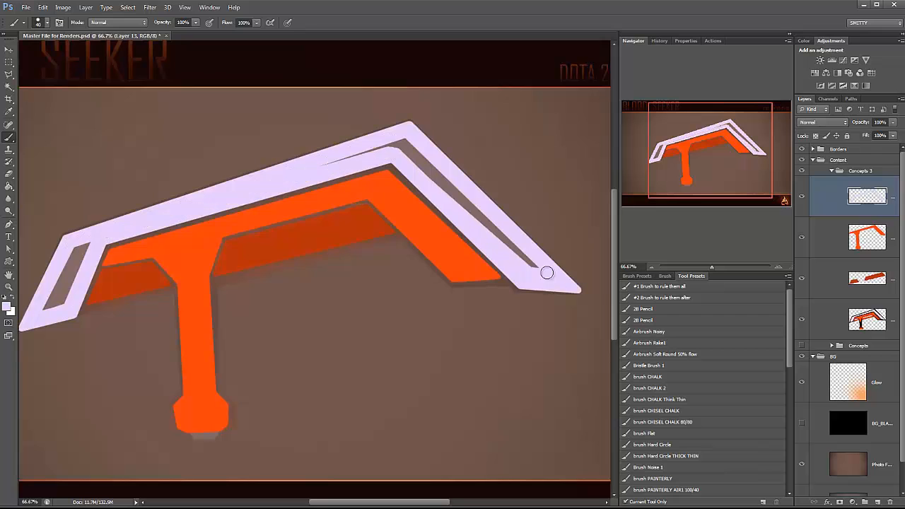
left_click(405, 145, "shift")
left_click_drag(59, 306, 81, 251)
left_click_drag(123, 196, 144, 193)
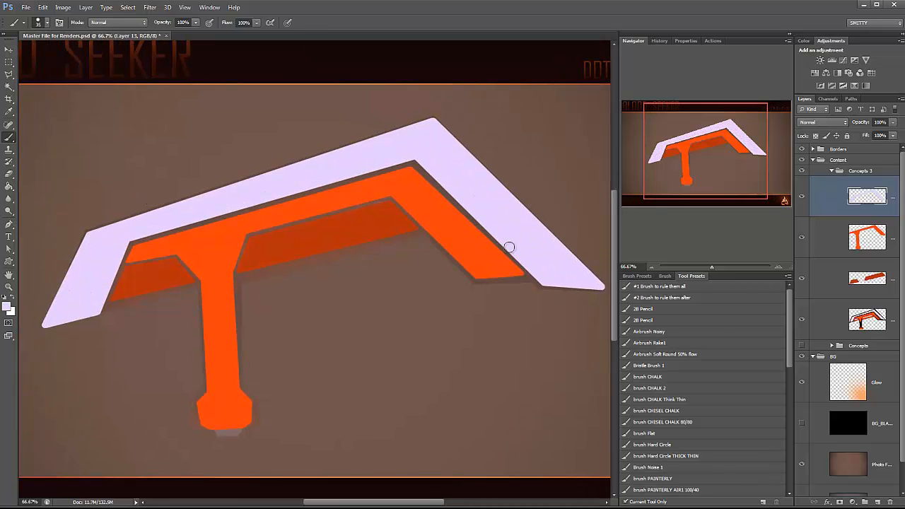
Trim the rounded lower end of the blade's right arm to a crisp edge with a polygonal selection.
left_click_drag(508, 247, 432, 240)
key("l")
left_click(456, 280)
left_click(556, 287)
double_click(492, 321)
key("Delete")
Trim the outer side and lower end of the blade's left arm to straight edges.
left_click_drag(498, 107, 589, 108)
left_click(91, 344)
key("Delete")
left_click(71, 323)
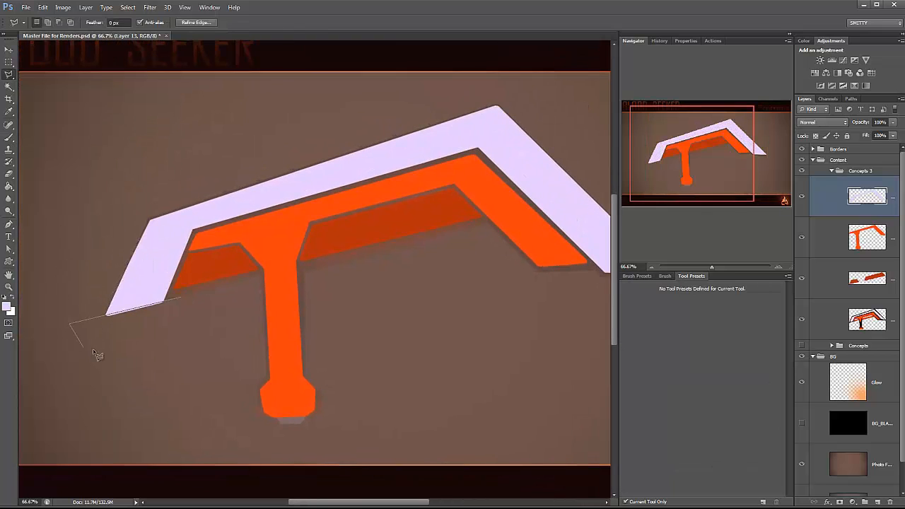
key("Delete")
key("m")
Hide the cut-out concept layer and extend the blade's right tip by painting lavender inside a polygonal selection.
left_click(802, 319)
left_click_drag(712, 267, 713, 267)
left_click_drag(493, 265, 313, 257)
key("l")
left_click(352, 206)
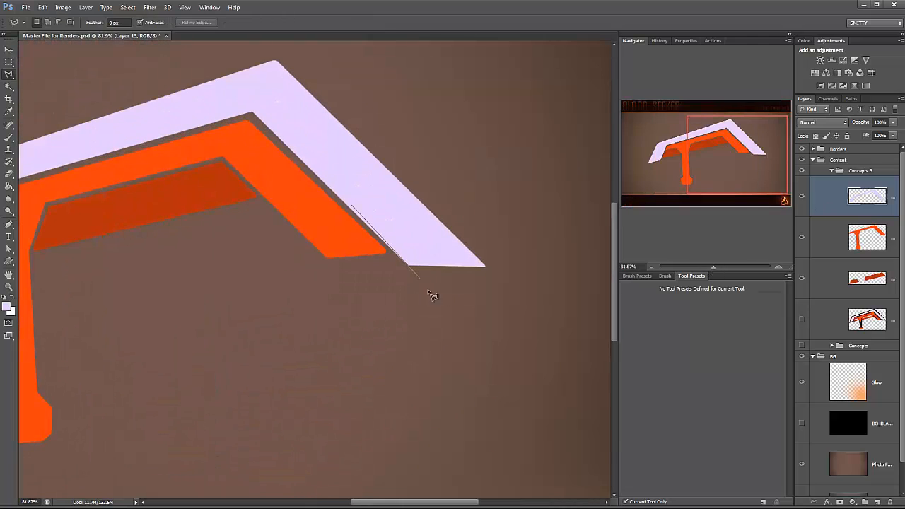
double_click(443, 231)
key("b")
left_click_drag(431, 275, 503, 290)
key("ctrl+d")
Delete the excess lavender along the right arm's outer edge to make it one straight line.
key("l")
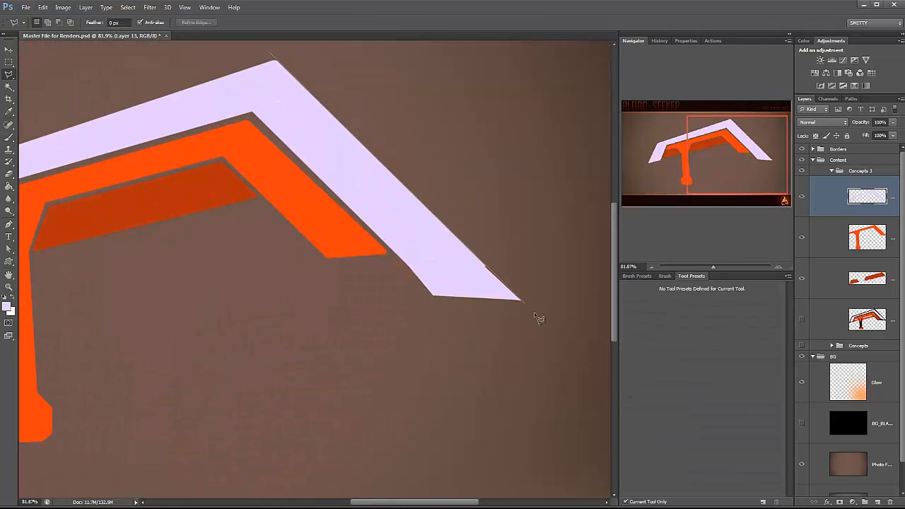
left_click(533, 309)
left_click(544, 233)
double_click(272, 54)
left_click(271, 54)
left_click(549, 330)
double_click(562, 262)
key("Delete")
Shorten the blade's extended right tip with successive polygonal cuts, leaving a nearly horizontal end.
left_click(405, 287)
double_click(404, 339)
key("Delete")
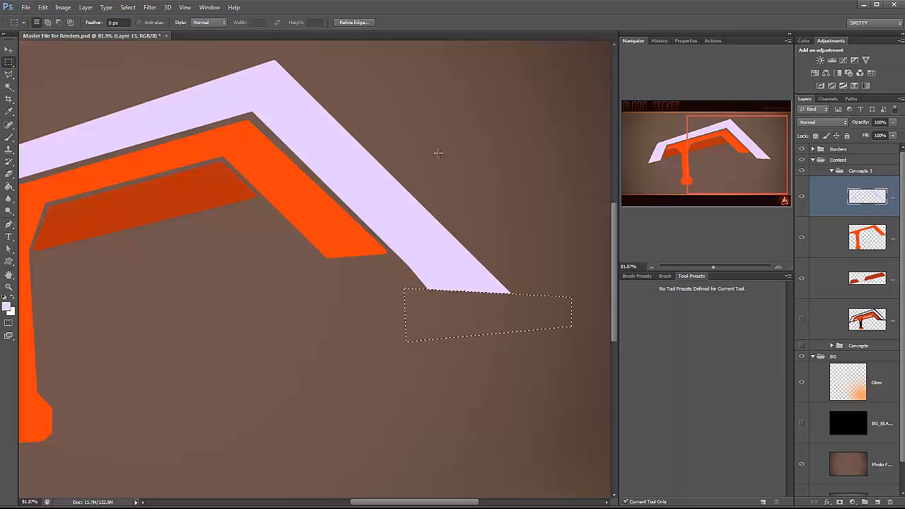
left_click_drag(354, 283, 373, 236)
left_click(375, 233)
left_click(575, 237)
double_click(580, 277)
key("Delete")
left_click(571, 224)
double_click(527, 307)
key("Delete")
key("ctrl+d")
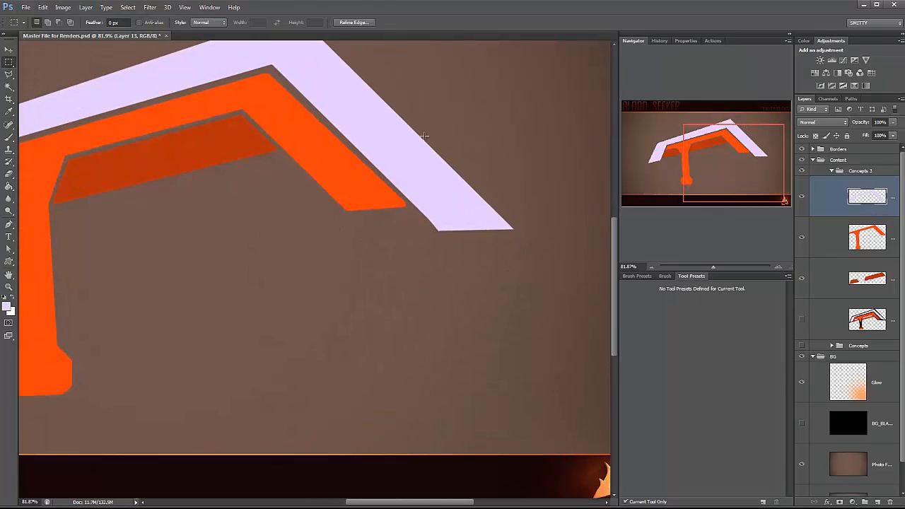
Select the blade's left arm with straight edges and fill in its missing parts with lavender.
left_click_drag(128, 212, 566, 158)
left_click(361, 104)
left_click(318, 214)
double_click(234, 235)
left_click(217, 258)
double_click(296, 143)
key("b")
mouse_move(274, 212)
left_mouse_down()
mouse_move(210, 266)
mouse_move(304, 229)
left_mouse_up()
key("ctrl+d")
Trim the excess lavender from the blade's left arm with another polygonal selection.
key("l")
left_click(317, 83)
key("Delete")
key("ctrl+d")
Add a new empty layer directly beneath the lavender blade layer.
left_click_drag(678, 135, 708, 106)
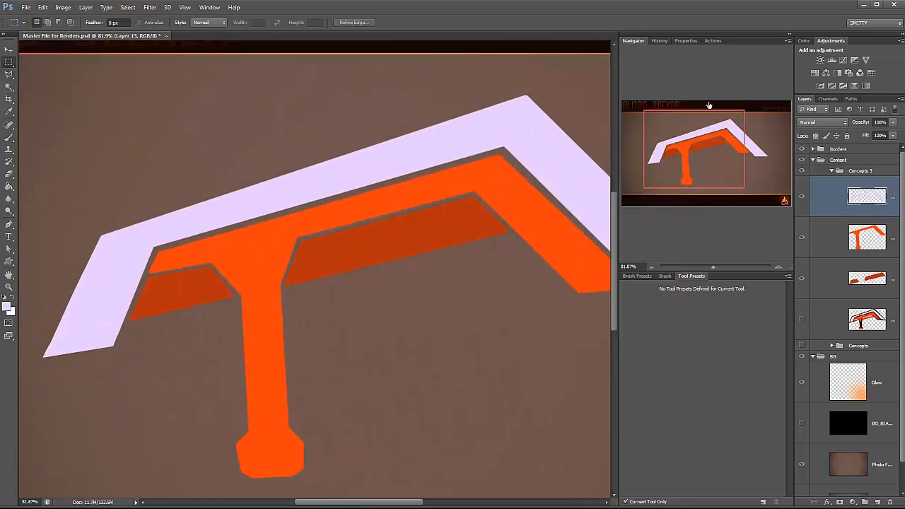
scroll(384, 276, "down", 2)
left_click(877, 502, "ctrl")
scroll(530, 212, "up", 2)
Outline a polygonal selection along the blade's outer edge, from the left tip over the peak to the right tip.
key("l")
left_click(449, 398)
left_click(176, 88)
left_click_drag(85, 142, 596, 100)
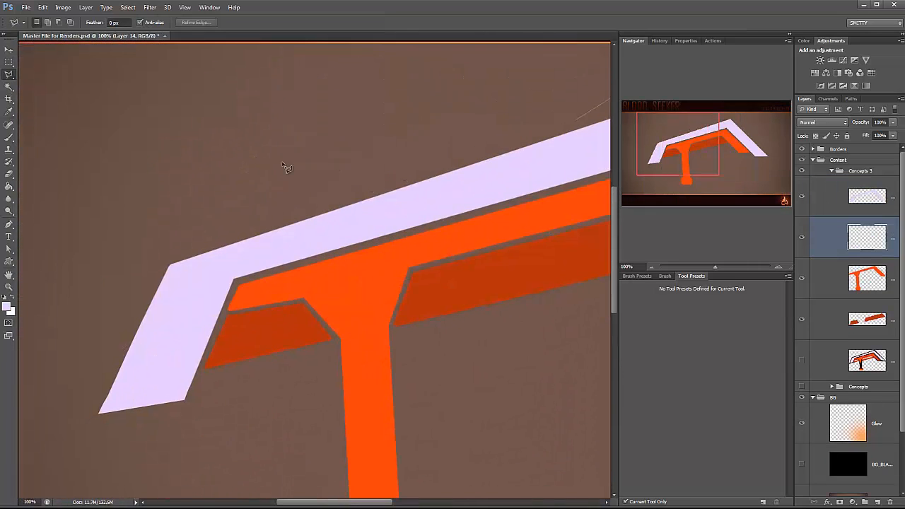
left_click(133, 219)
left_click_drag(551, 141, 78, 153)
double_click(412, 327)
Fill the selected band behind the blade with grey and deselect it.
scroll(353, 248, "down", 3)
key("g")
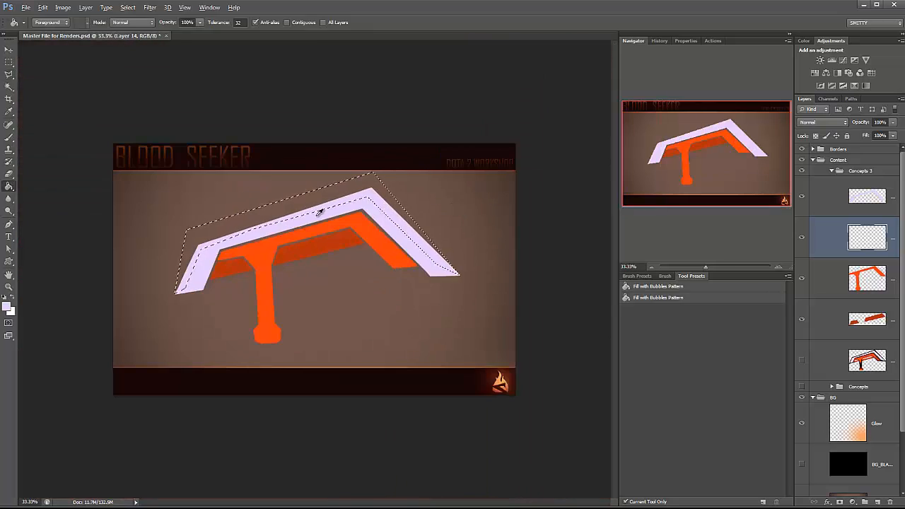
left_click(7, 307)
left_click(401, 354)
left_click(601, 311)
left_click(410, 228)
key("ctrl+d")
Try to trim the grey band's left end and upper edge with straight polygonal selections.
key("l")
left_click(163, 329)
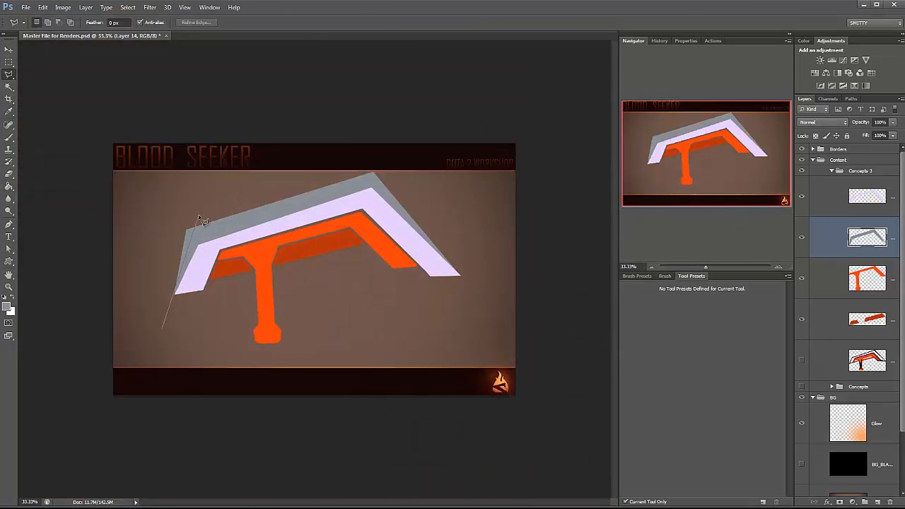
left_click(175, 293)
left_click(192, 222)
double_click(161, 224)
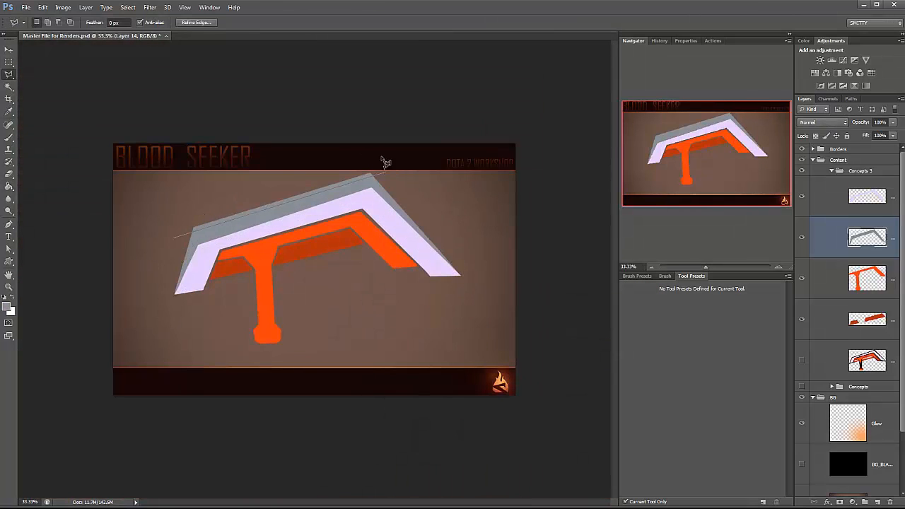
key("Escape")
key("m")
key("ctrl+l")
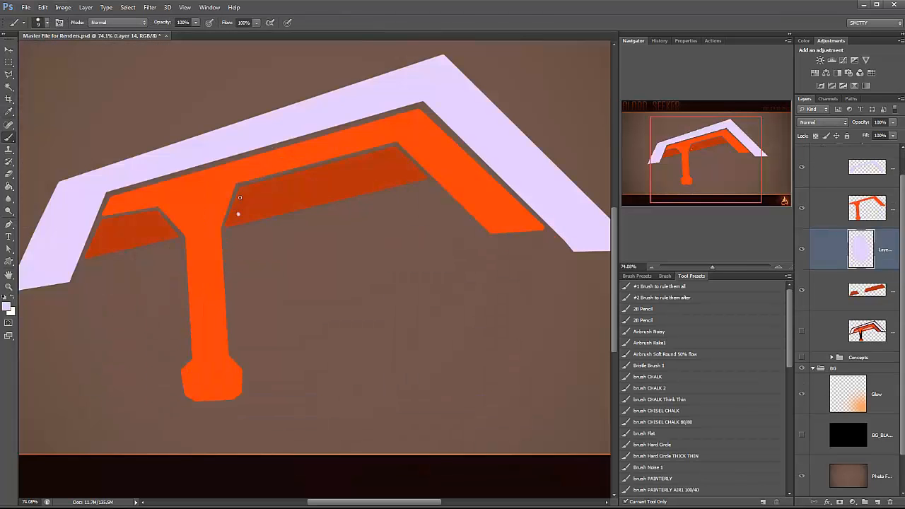
Paint a lavender strip inside the right dark orange panel, outlining it with straight brush strokes and filling its interior.
left_click_drag(239, 213, 409, 171)
left_click(239, 214, "shift")
key("]")
key("]")
left_click(243, 210, "shift")
left_click(404, 171, "shift")
left_click(387, 161, "shift")
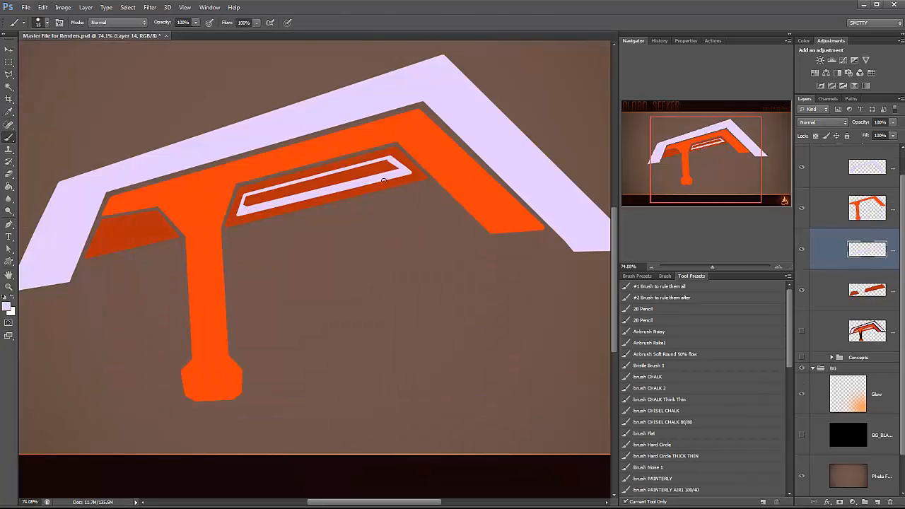
left_click(248, 197, "shift")
left_click(246, 205, "shift")
left_click(399, 171, "shift")
Paint a matching lavender strip with straight strokes inside the left dark orange panel.
left_click_drag(176, 237, 254, 223)
key("l")
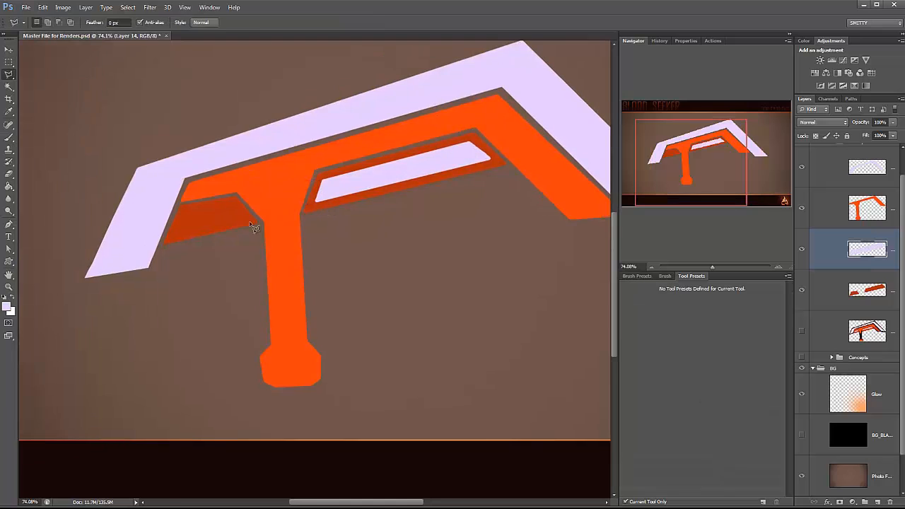
key("b")
left_click(245, 220, "shift")
left_click(234, 205, "shift")
left_click(189, 214, "shift")
left_click(180, 232, "shift")
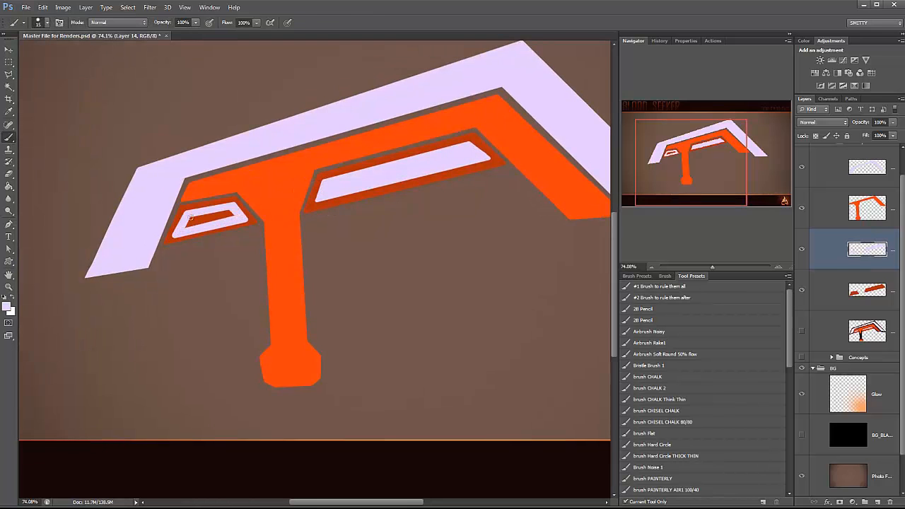
Extend the lower edges of both dark orange panels on their own layer, using their sampled colour.
key("m")
key("ctrl+minus")
key("ctrl+minus")
key("ctrl+minus")
left_click(867, 290)
key("ctrl+plus")
key("ctrl+plus")
key("b")
left_click(174, 282, "alt")
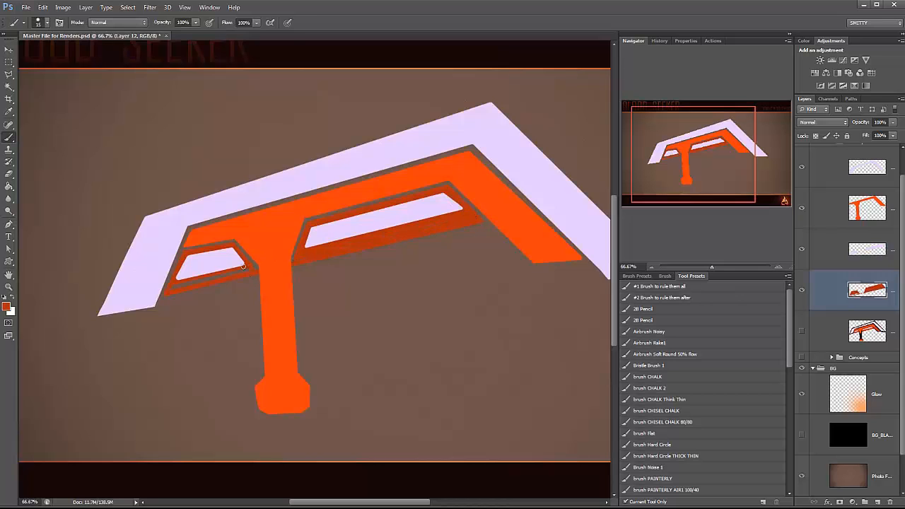
key("e")
key("ctrl+plus")
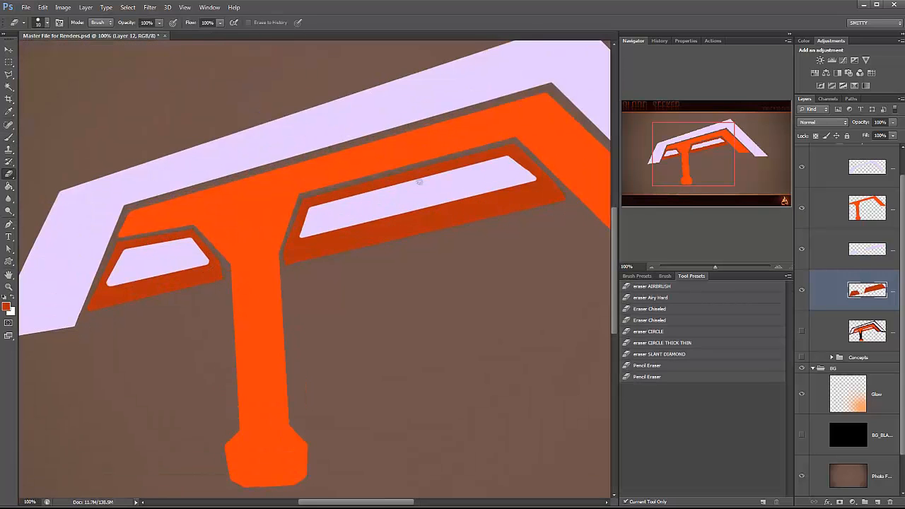
left_click_drag(419, 182, 449, 184)
Narrow both lavender strips by erasing straight lines along their upper edges with an enlarged eraser.
left_click(818, 252)
key("ctrl+minus")
key("bracketright")
key("bracketright")
key("bracketright")
left_click(198, 263)
left_click(473, 192, "shift")
left_click(197, 267)
left_click(475, 195, "shift")
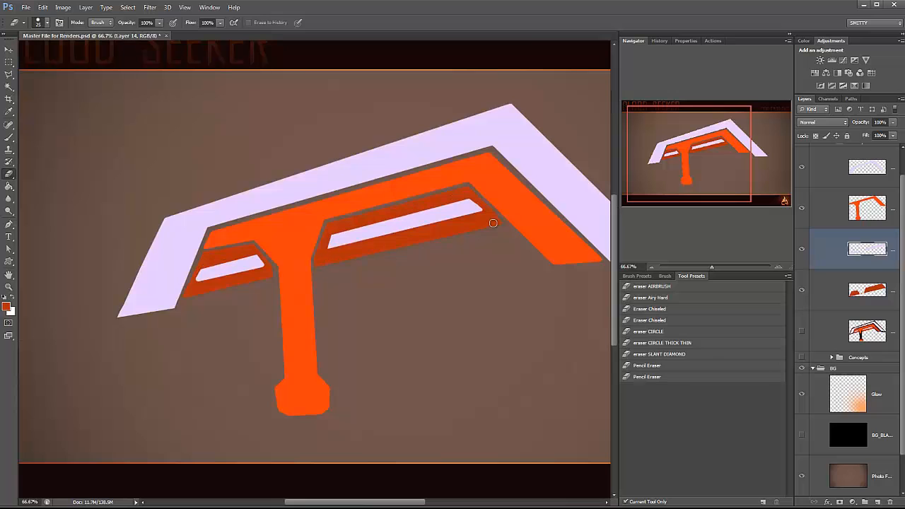
Thicken the left end of the bright orange frame downward on its layer, using its sampled orange.
key("ctrl+minus")
key("ctrl+minus")
key("ctrl+plus")
key("ctrl+plus")
key("alt+bracketleft")
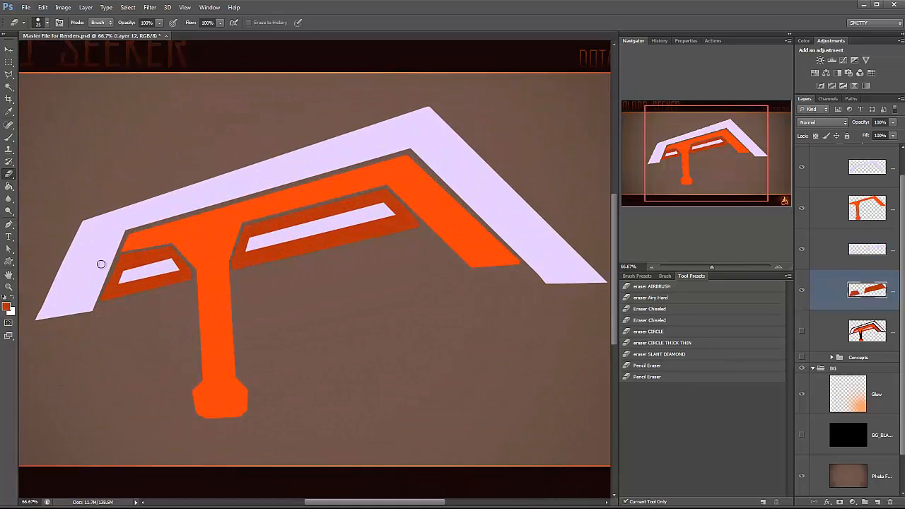
left_click(821, 208)
key("b")
left_click(151, 241, "alt")
left_click_drag(149, 247, 119, 252)
key("e")
key("bracketleft")
key("bracketleft")
key("bracketleft")
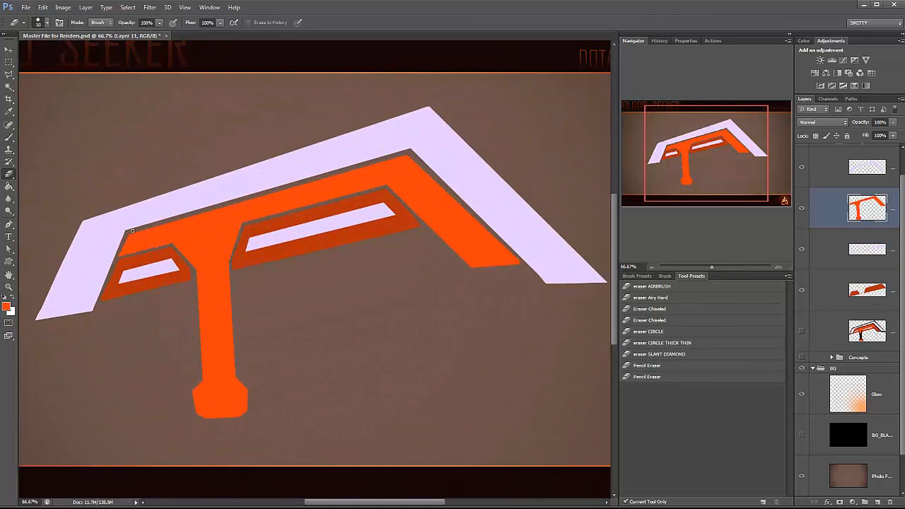
Add a new layer and fill a narrow polygonal selection along the middle of the handle with dark grey.
key("ctrl+minus")
key("ctrl+plus")
key("ctrl+plus")
key("ctrl+shift+alt+n")
key("l")
key("b")
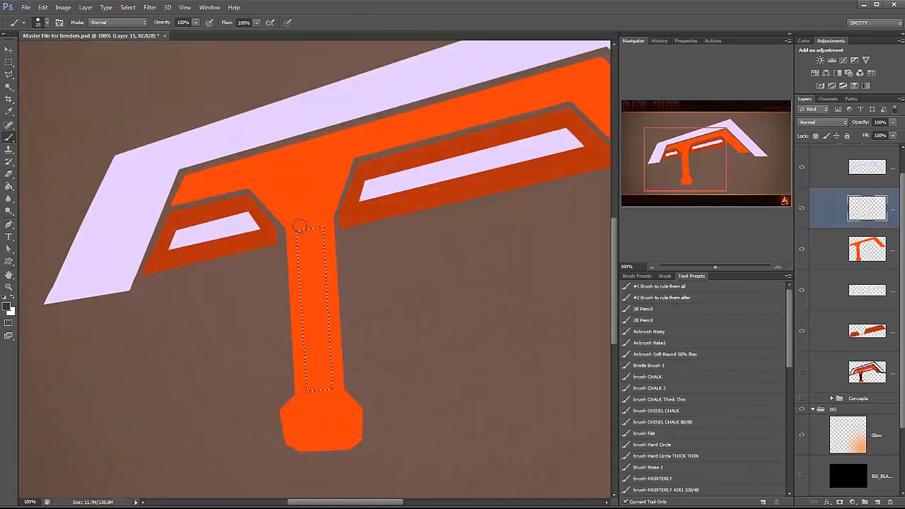
left_click_drag(302, 230, 320, 387)
key("ctrl+d")
Cut off the corners of the handle's dark grey inset with the eraser.
key("m")
key("e")
left_click(298, 231)
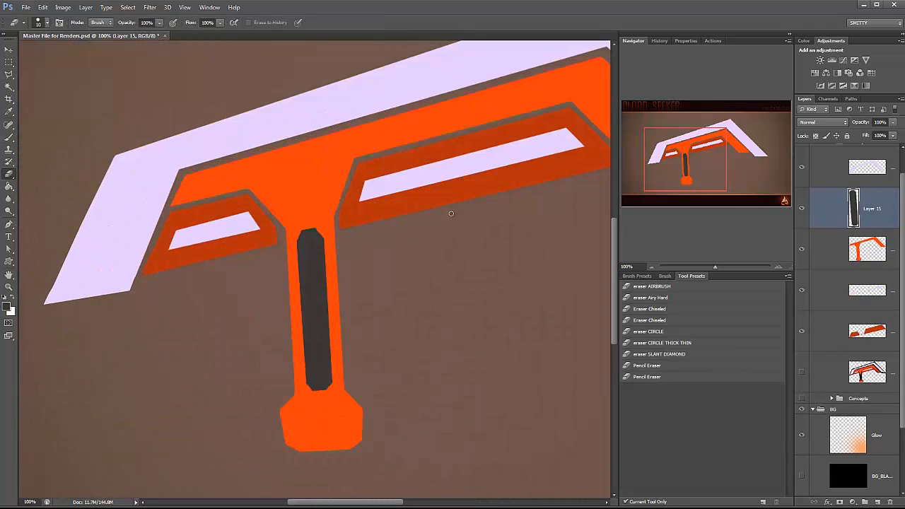
Apply a smooth inner Bevel & Emboss layer style to the handle's dark inset, increasing its depth and size.
double_click(891, 211)
left_click_drag(534, 346, 502, 175)
left_click(441, 213)
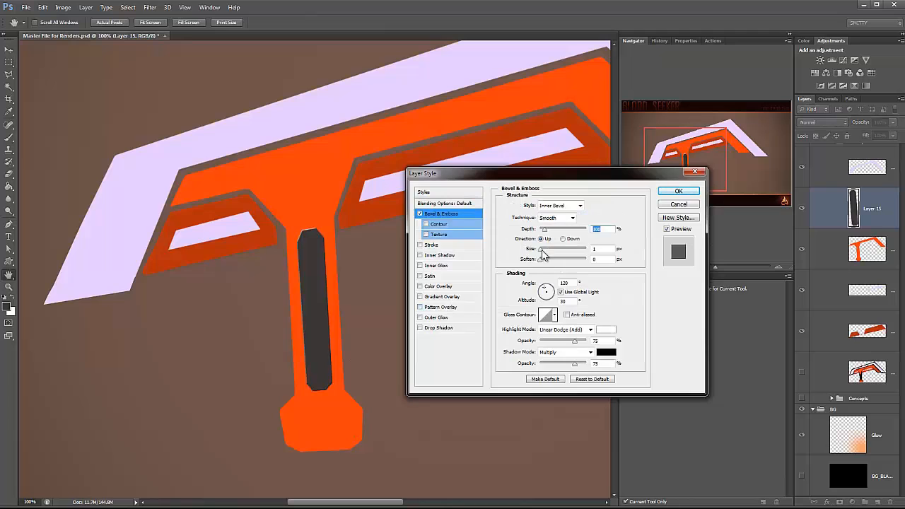
left_click_drag(541, 250, 544, 250)
left_click(564, 218)
left_click(550, 235)
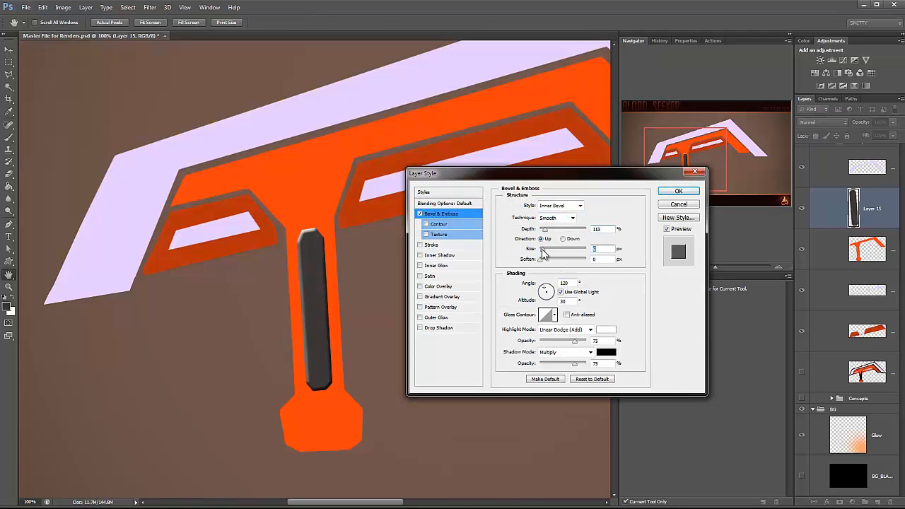
key("Return")
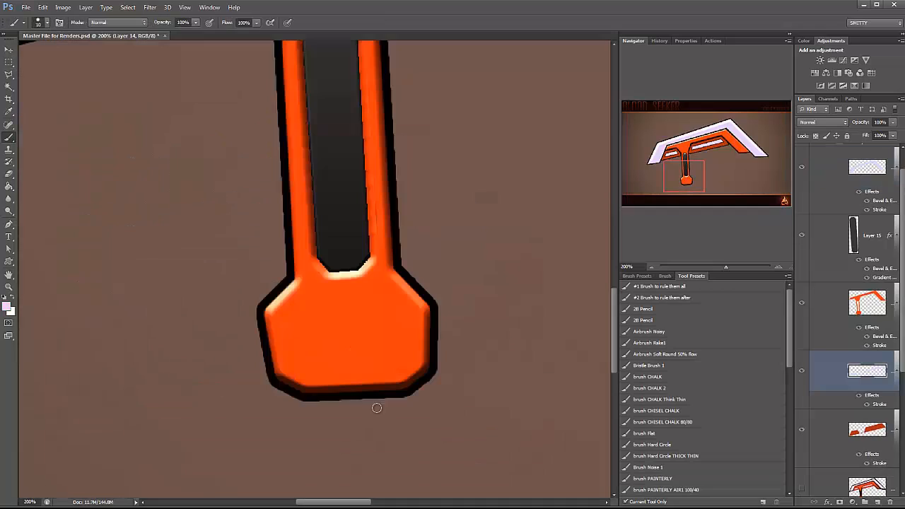
Paint a small tapered lavender cap beneath the pommel using straight brush strokes on the lavender strips' layer.
left_click(306, 403)
left_click(404, 400, "shift")
left_click(390, 416, "shift")
left_click(321, 422)
left_click(393, 416, "shift")
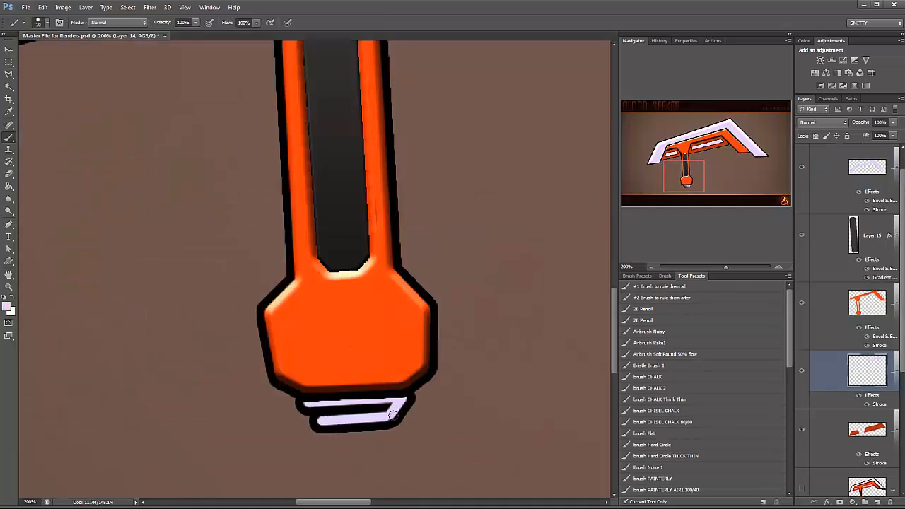
mouse_move(319, 422)
left_mouse_down()
mouse_move(382, 410)
mouse_move(356, 419)
mouse_move(392, 383)
left_mouse_up()
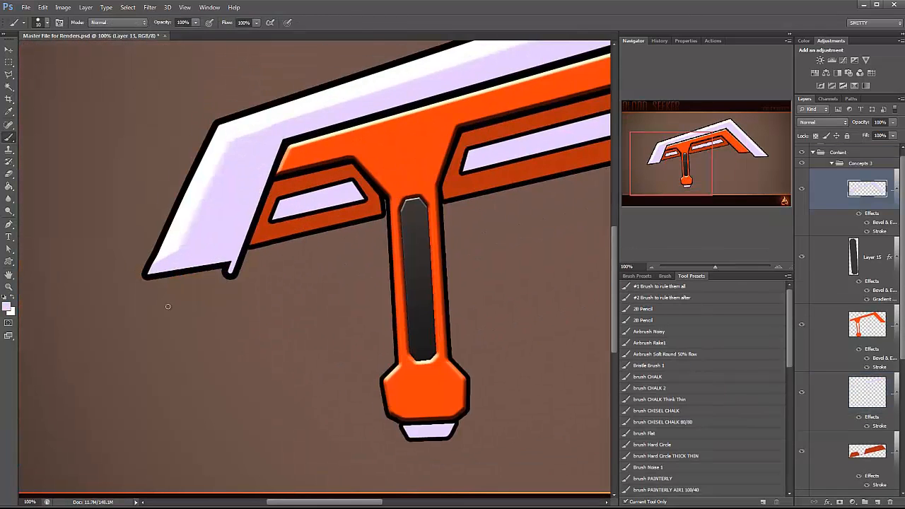
Extend the blade's left tip down and outward with straight lavender strokes and fill the added area.
left_click(136, 296, "shift")
left_click(219, 130, "shift")
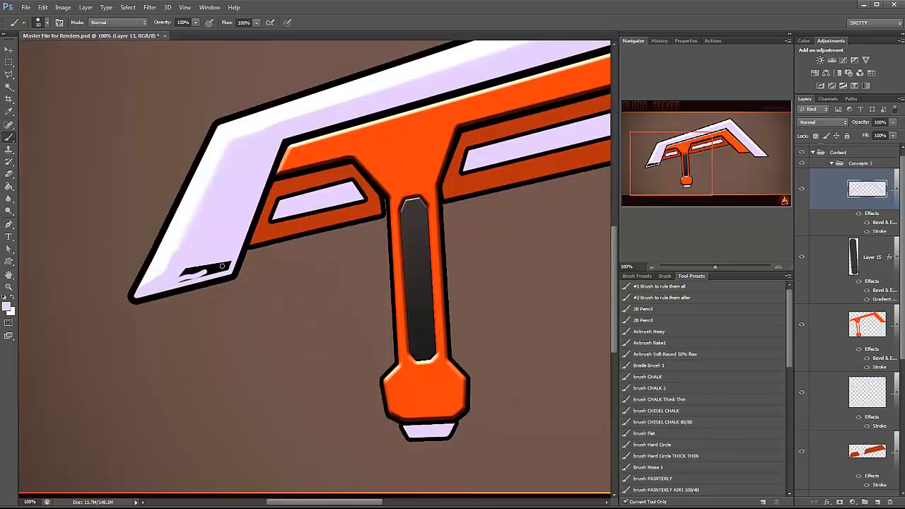
key("ctrl+0")
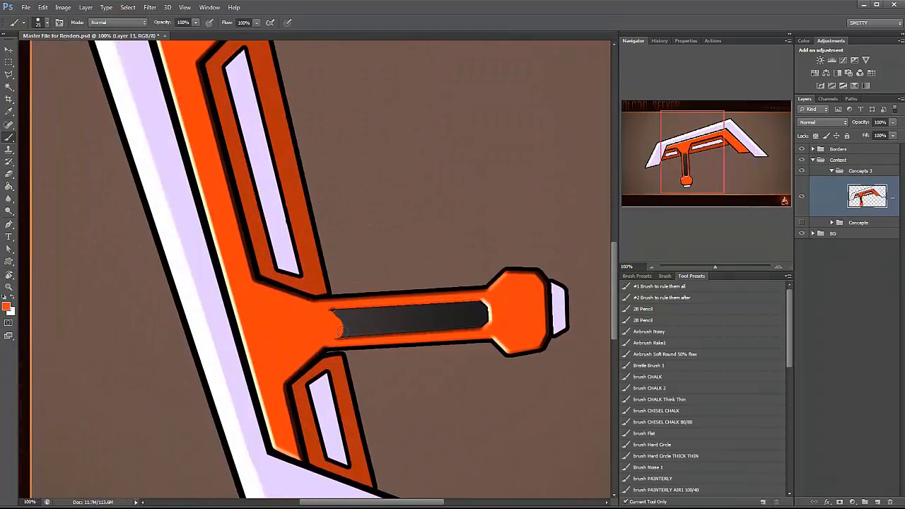
Cover the handle's dark inset with straight strokes of the handle's orange.
left_click(489, 326, "shift")
left_click(482, 308, "shift")
left_click(338, 314, "shift")
left_click(465, 315, "shift")
left_click(343, 326, "shift")
Touch up the outline of the dark orange panel beside the handle with sampled black and a smaller brush.
key("ctrl+plus")
key("ctrl+plus")
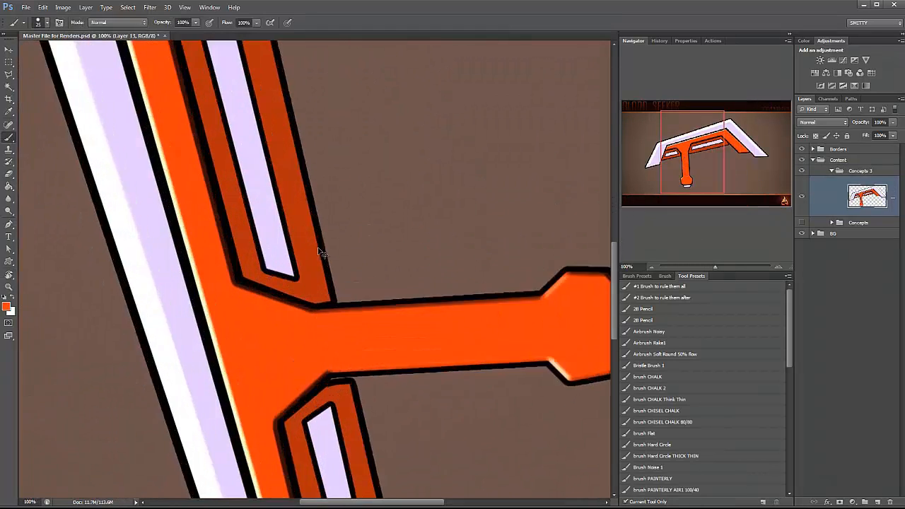
left_click(318, 237, "alt")
key("bracketleft")
key("bracketleft")
left_click_drag(318, 237, 385, 230)
key("e")
key("ctrl+minus")
key("ctrl+minus")
key("ctrl+minus")
left_click_drag(430, 109, 431, 167)
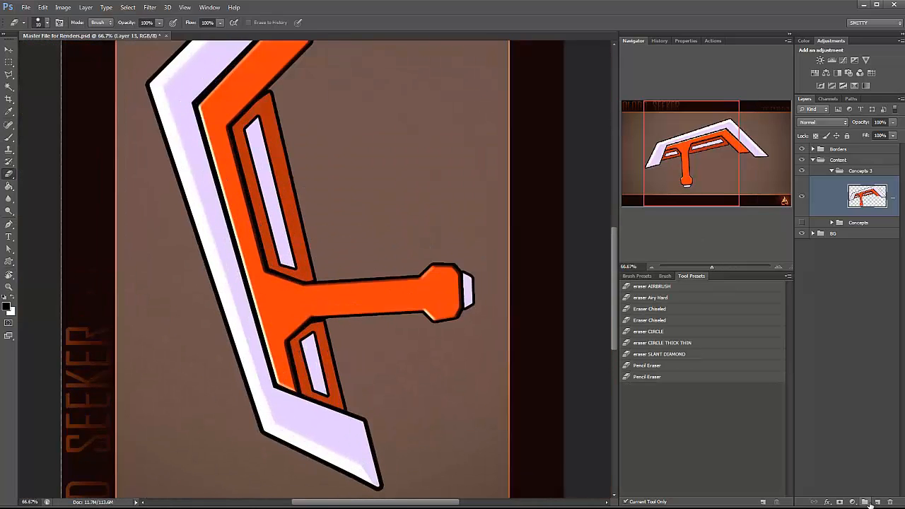
Add a new layer above the weapon and set the painting colour to dark brown.
left_click(877, 502)
key("b")
left_click(7, 306)
left_click(274, 339)
left_click(426, 414)
left_click(593, 312)
Paint a slanted dark brown wrap band across the upper end of the handle.
key("ctrl+plus")
key("ctrl+plus")
mouse_move(355, 305)
left_mouse_down()
mouse_move(184, 177)
mouse_move(242, 284)
left_mouse_up()
mouse_move(181, 168)
left_mouse_down()
mouse_move(204, 174)
mouse_move(297, 296)
mouse_move(243, 286)
left_mouse_up()
left_click_drag(255, 186, 284, 272)
left_click_drag(228, 170, 196, 180)
left_click_drag(216, 229, 245, 293)
key("e")
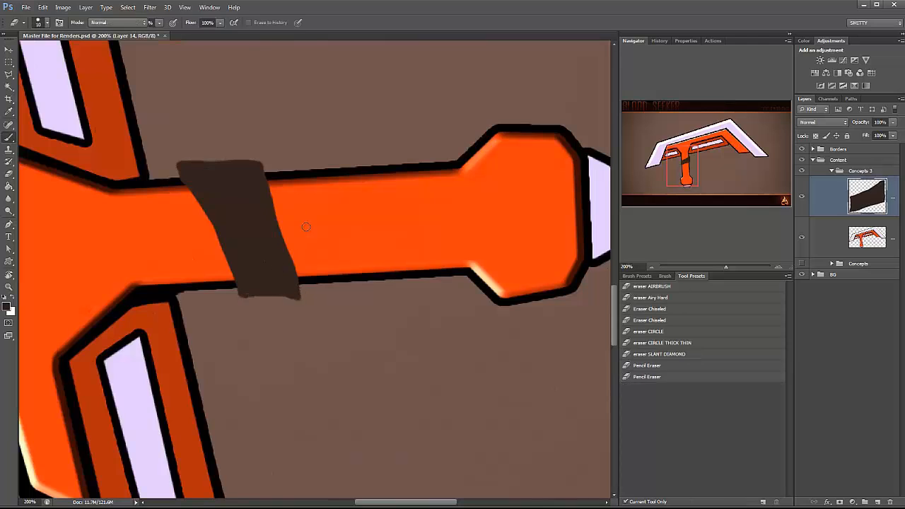
Outline the first wrap band in a darker shade and paint a second band next to it.
key("b")
left_click(58, 351, "alt")
left_click_drag(263, 176, 297, 290)
left_click_drag(297, 297, 237, 300)
left_click_drag(286, 212, 293, 251)
mouse_move(237, 297)
left_mouse_down()
mouse_move(178, 166)
mouse_move(269, 162)
mouse_move(325, 286)
left_mouse_up()
mouse_move(289, 181)
left_mouse_down()
mouse_move(311, 279)
mouse_move(319, 265)
left_mouse_up()
left_click_drag(328, 160, 334, 284)
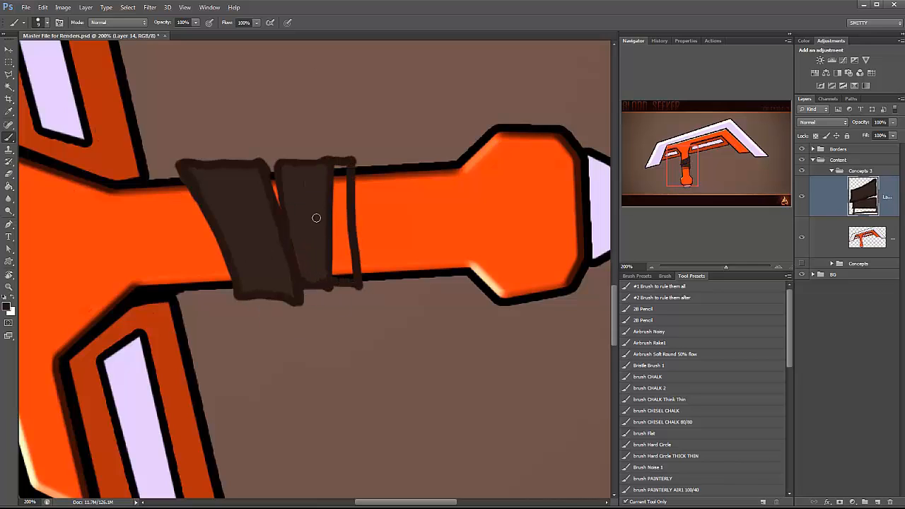
Add more slanted, outlined wrap bands along the handle toward the pommel, undoing and redrawing misplaced strokes.
left_click_drag(336, 234, 342, 272)
mouse_move(353, 168)
left_mouse_down()
mouse_move(377, 293)
mouse_move(382, 283)
left_mouse_up()
key("ctrl+z")
mouse_move(360, 226)
left_mouse_down()
mouse_move(391, 160)
mouse_move(382, 163)
mouse_move(404, 167)
left_mouse_up()
left_click_drag(427, 152, 412, 296)
key("ctrl+z")
mouse_move(389, 268)
left_mouse_down()
mouse_move(401, 290)
mouse_move(428, 155)
left_mouse_up()
mouse_move(398, 216)
left_mouse_down()
mouse_move(395, 266)
mouse_move(424, 170)
left_mouse_up()
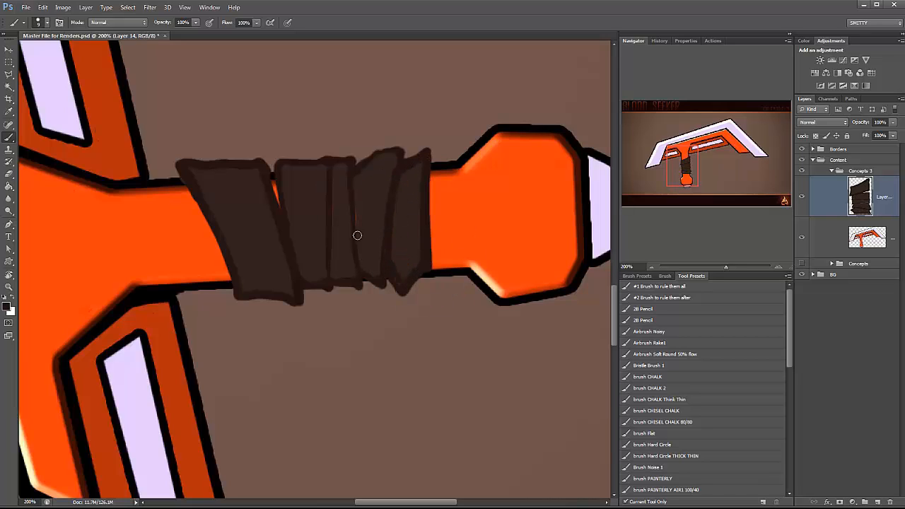
Darken the folds between the wraps and cover the remaining handle up to the pommel with narrow bands.
left_click_drag(355, 177, 359, 267)
left_click_drag(335, 276, 338, 167)
mouse_move(400, 175)
left_mouse_down()
mouse_move(394, 264)
mouse_move(384, 155)
mouse_move(457, 157)
mouse_move(464, 272)
left_mouse_up()
mouse_move(444, 164)
left_mouse_down()
mouse_move(443, 267)
mouse_move(435, 266)
left_mouse_up()
left_click_drag(452, 263, 449, 169)
key("ctrl+z")
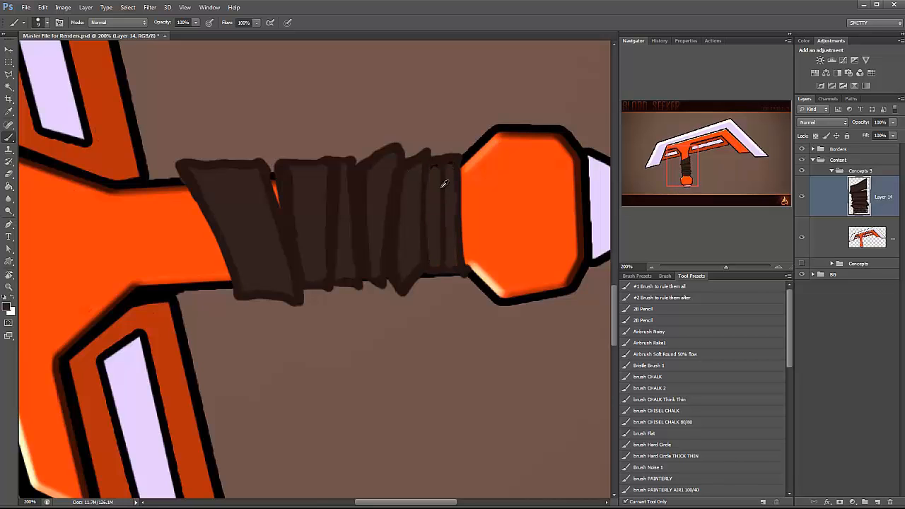
Paint a loose, pointed cloth flap with a darker outline sticking out from the wrapping beside the first band.
key("ctrl+minus")
key("ctrl+minus")
key("ctrl+minus")
key("ctrl+plus")
key("ctrl+plus")
key("ctrl+plus")
left_click_drag(332, 212, 355, 123)
left_click_drag(355, 123, 394, 180)
mouse_move(394, 180)
left_mouse_down()
mouse_move(373, 214)
mouse_move(359, 211)
left_mouse_up()
mouse_move(346, 206)
left_mouse_down()
mouse_move(363, 188)
mouse_move(366, 214)
left_mouse_up()
key("ctrl+minus")
key("ctrl+minus")
key("ctrl+minus")
key("ctrl+minus")
key("ctrl+plus")
key("ctrl+plus")
key("ctrl+plus")
key("ctrl+plus")
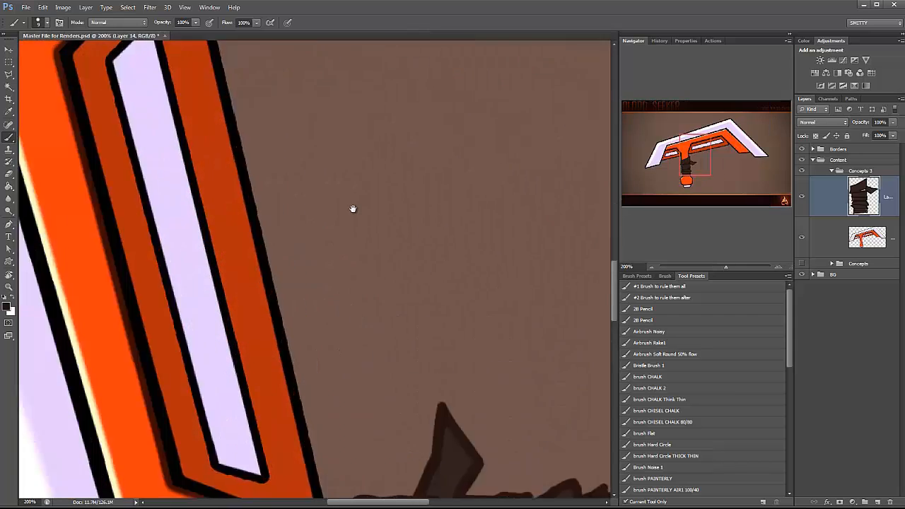
Lasso the blade-side part of the first wrap band, shift it toward the blade and fill the gap with dark brown strokes.
left_click_drag(374, 439, 313, 114)
key("l")
left_click(310, 116)
left_click_drag(325, 227, 304, 226)
key("b")
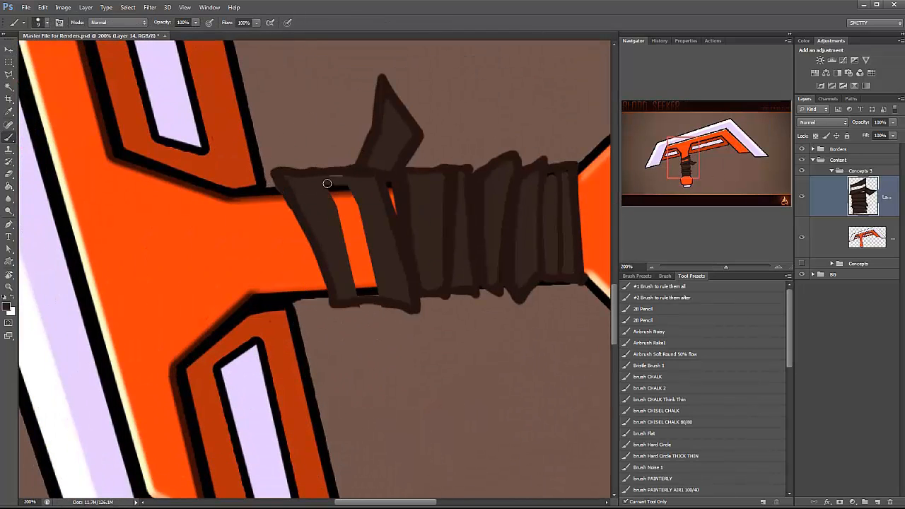
left_click_drag(328, 183, 346, 185)
left_click_drag(354, 195, 375, 288)
left_click_drag(331, 186, 363, 282)
key("ctrl+minus")
key("ctrl+minus")
Create a new layer and paint a flat grey-lavender face along the upper blade with a 25 px hard brush.
key("ctrl+shift+alt+n")
left_click(206, 218, "alt")
key("bracketright")
key("bracketright")
key("bracketright")
key("bracketright")
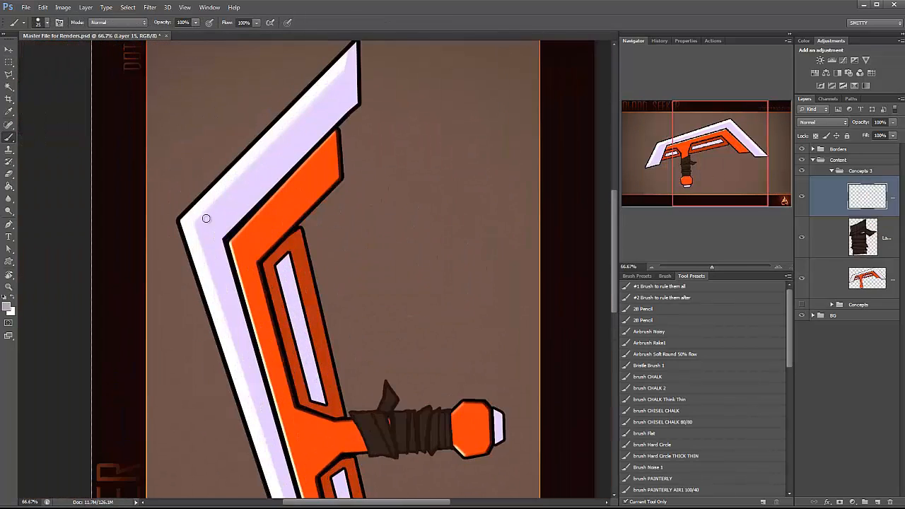
mouse_move(200, 224)
left_mouse_down()
mouse_move(351, 58)
mouse_move(205, 227)
mouse_move(218, 224)
mouse_move(283, 144)
left_mouse_up()
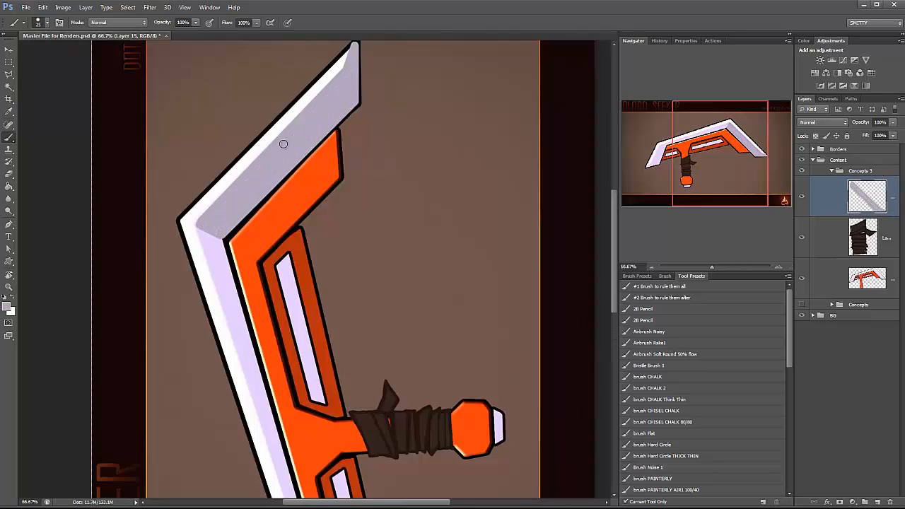
Continue the grey-lavender shading with long straight strokes down the rest of the blade.
left_click_drag(233, 273, 224, 145)
left_click_drag(212, 133, 295, 434)
left_click_drag(193, 120, 289, 431)
left_click_drag(205, 133, 247, 284)
mouse_move(300, 429)
left_mouse_down()
mouse_move(224, 298)
mouse_move(321, 361)
left_mouse_up()
left_click_drag(320, 359, 225, 295)
mouse_move(298, 310)
left_mouse_down()
mouse_move(243, 292)
mouse_move(353, 488)
left_mouse_up()
key("ctrl+minus")
key("ctrl+minus")
key("ctrl+plus")
Switch to a large soft brush of size 400 and spread grey-lavender broadly over the blade and its inner side.
left_click(48, 23)
double_click(53, 117)
left_click_drag(311, 282, 308, 292)
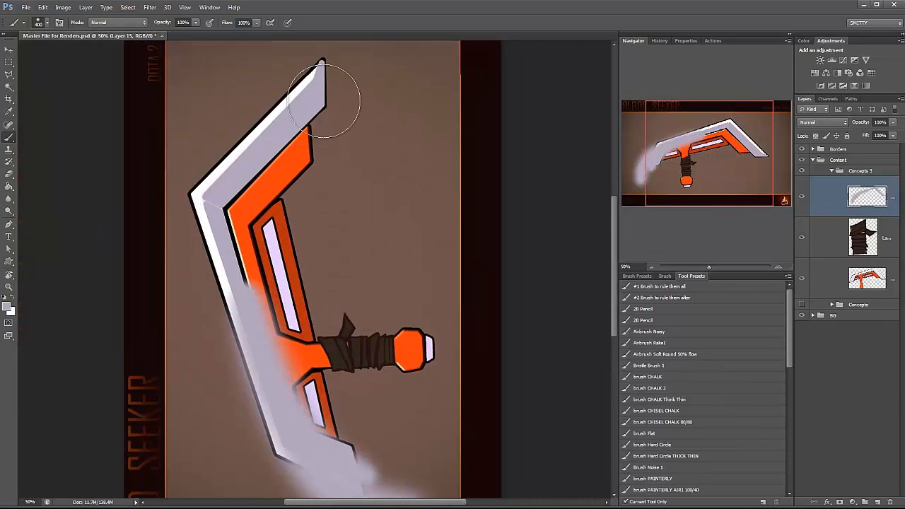
left_click_drag(327, 101, 237, 261)
Select the background around the weapon with the Magic Wand and delete the spilled paint from the shading layer.
left_click(831, 279)
key("w")
left_click(417, 184)
left_click(867, 196)
key("Delete")
Expand the background selection, delete the remaining grey fringe around the weapon and deselect.
left_click(128, 8)
mouse_move(137, 110)
left_click(81, 130)
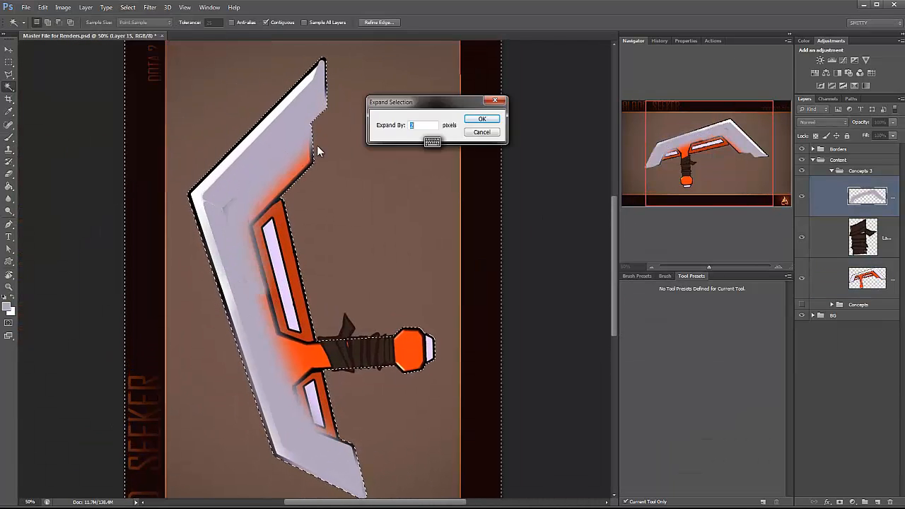
left_click(481, 119)
left_click(127, 9)
left_click(81, 130)
key("Delete")
key("m")
left_click(543, 93)
Erase the grey paint in straight strokes along the blade's inner edge, down to its lower corner.
key("e")
key("ctrl+plus")
key("ctrl+plus")
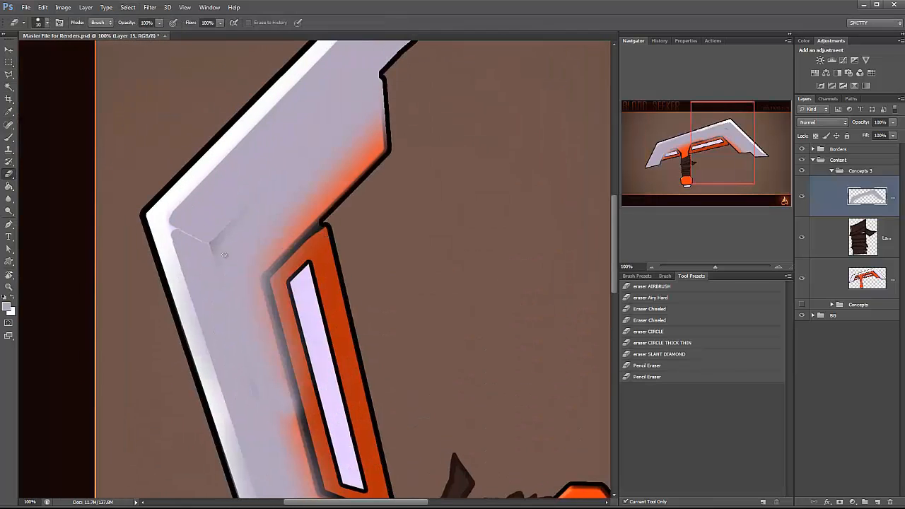
left_click(212, 245, "shift")
left_click_drag(257, 372, 206, 91)
left_click(268, 289, "shift")
key("bracketright")
key("bracketright")
key("bracketright")
key("bracketright")
key("bracketright")
left_click(302, 375)
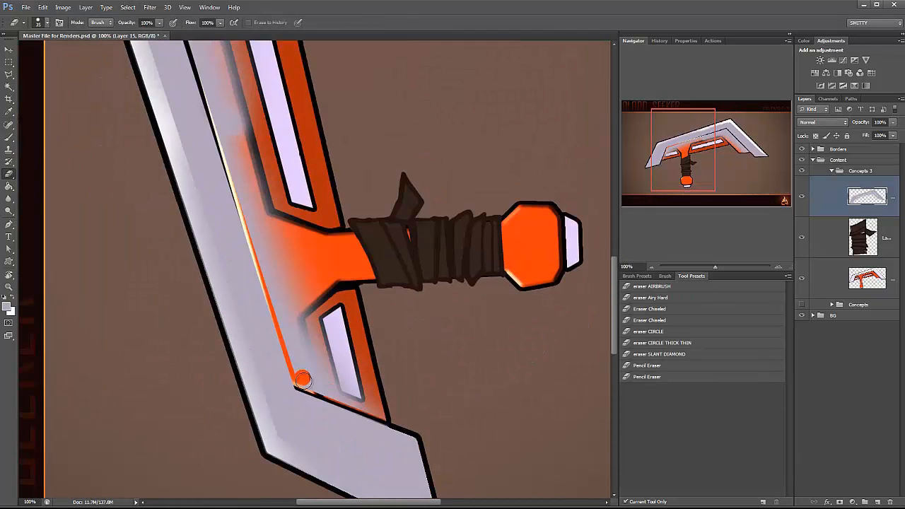
Erase the leftover grey paint from the orange frame and the inset panels with straight eraser strokes.
mouse_move(311, 368)
left_mouse_down()
mouse_move(286, 201)
mouse_move(261, 219)
left_mouse_up()
left_click_drag(274, 277, 335, 466)
left_click(234, 154, "shift")
left_click_drag(298, 125, 287, 255)
left_click(387, 119, "shift")
left_click(380, 185, "shift")
left_click(265, 316, "shift")
left_click(293, 452, "shift")
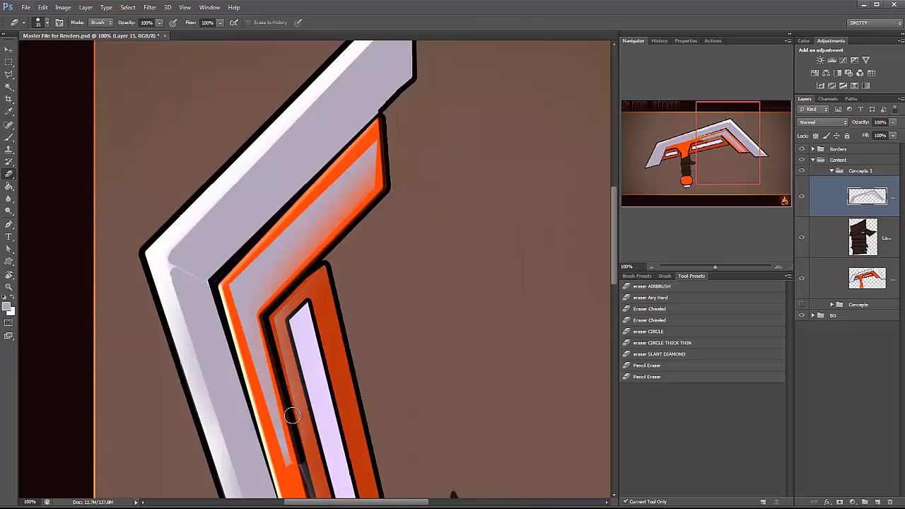
mouse_move(289, 414)
left_mouse_down()
mouse_move(252, 284)
mouse_move(283, 278)
mouse_move(293, 229)
left_mouse_up()
key("ctrl+minus")
key("ctrl+minus")
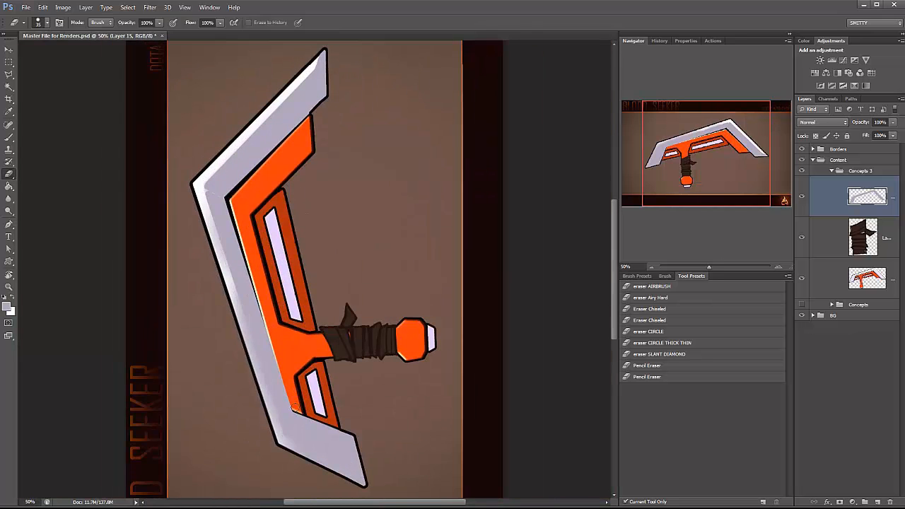
Paint a dark outline between the blade and the orange frame, down to the lower corner.
key("ctrl+plus")
key("b")
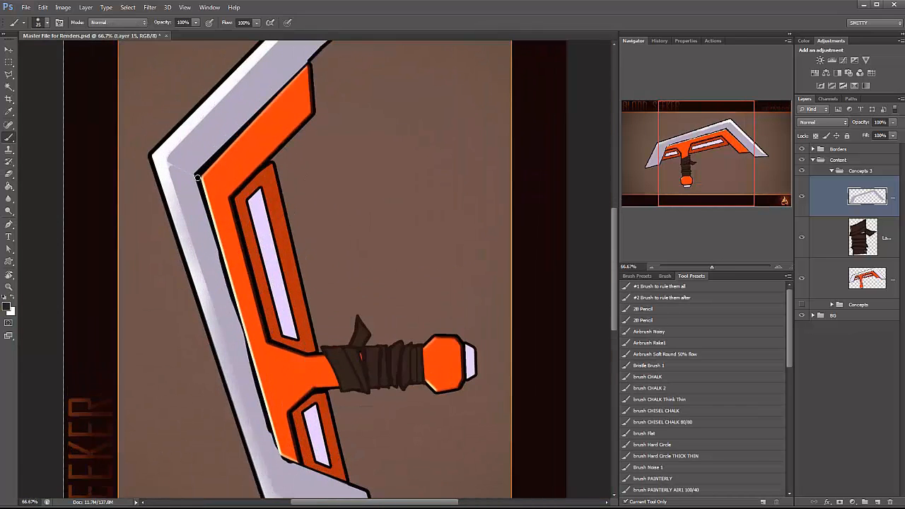
left_click_drag(227, 280, 251, 370)
left_click_drag(274, 456, 261, 298)
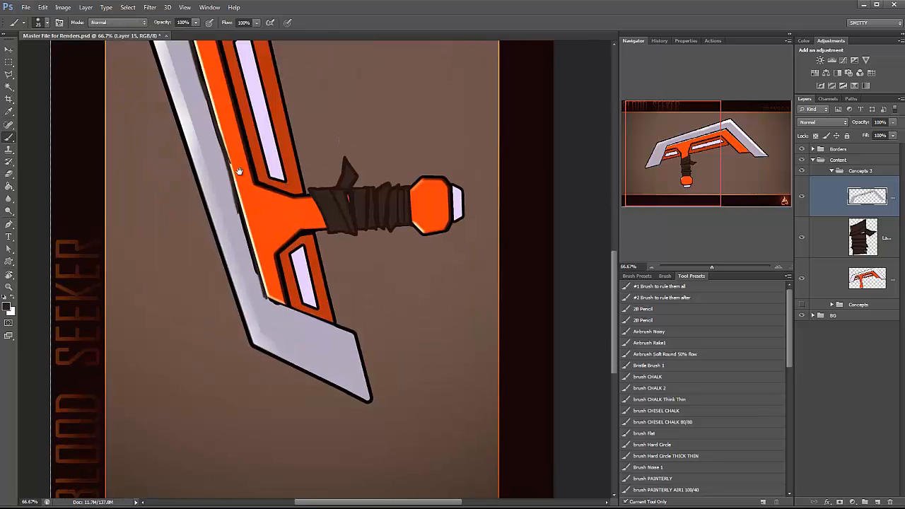
left_click_drag(240, 171, 328, 269)
Paint thin light highlight lines along the blade's bevel edges and corner creases, touching up with the sampled blade grey.
key("bracketleft")
key("bracketleft")
key("bracketleft")
mouse_move(236, 105)
left_mouse_down()
mouse_move(311, 341)
mouse_move(282, 236)
left_mouse_up()
left_click_drag(283, 141, 337, 381)
left_click_drag(364, 107, 358, 125)
mouse_move(234, 231)
left_mouse_down()
mouse_move(248, 247)
mouse_move(158, 17)
mouse_move(202, 161)
left_mouse_up()
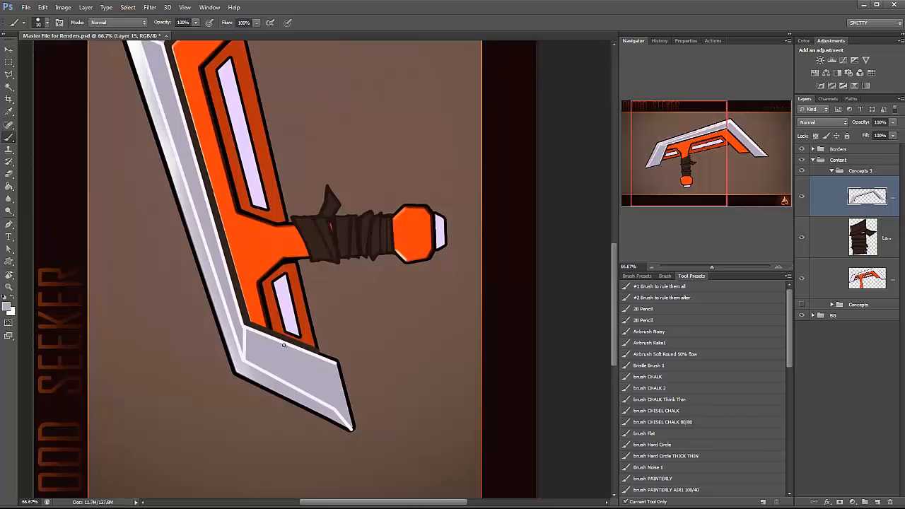
left_click(283, 343, "alt")
left_click_drag(284, 170, 371, 381)
left_click_drag(271, 325, 246, 261)
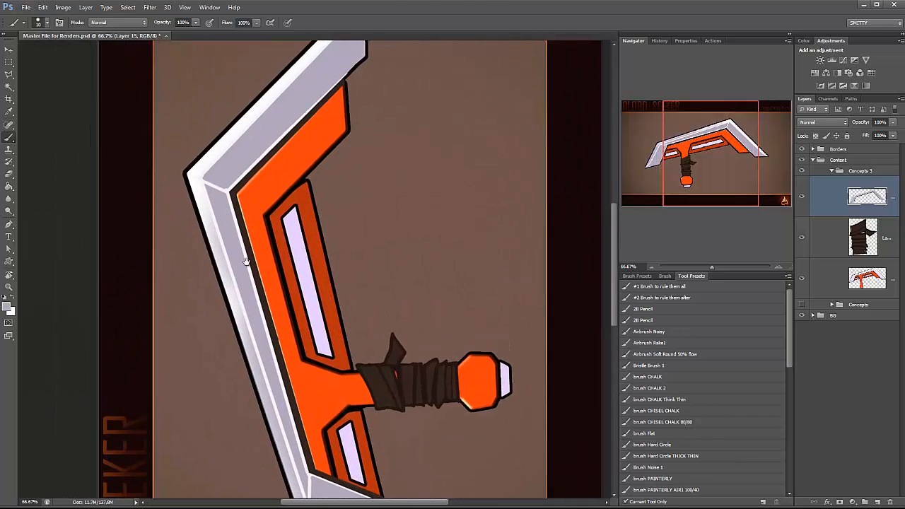
key("ctrl+minus")
key("ctrl+plus")
Paint a pale peach highlight strip along the orange frame's blade-side edge and a lighter orange strip at the upper bend.
left_click(218, 226, "alt")
left_click(279, 450, "shift")
left_click(210, 169, "alt")
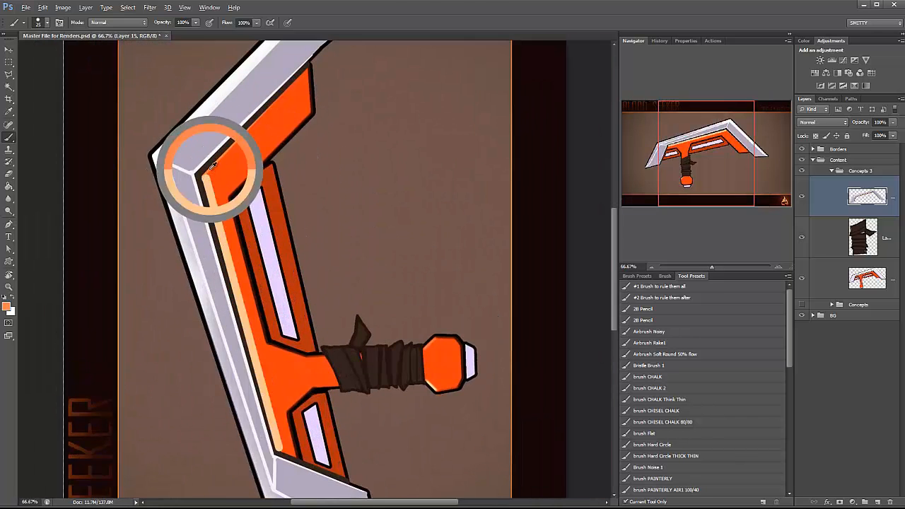
left_click(205, 176)
left_click_drag(278, 440, 241, 282)
left_click_drag(302, 227, 314, 310)
Choose a dark brown foreground colour and repaint the outlines around the inset panels in straight strokes.
left_click(6, 306)
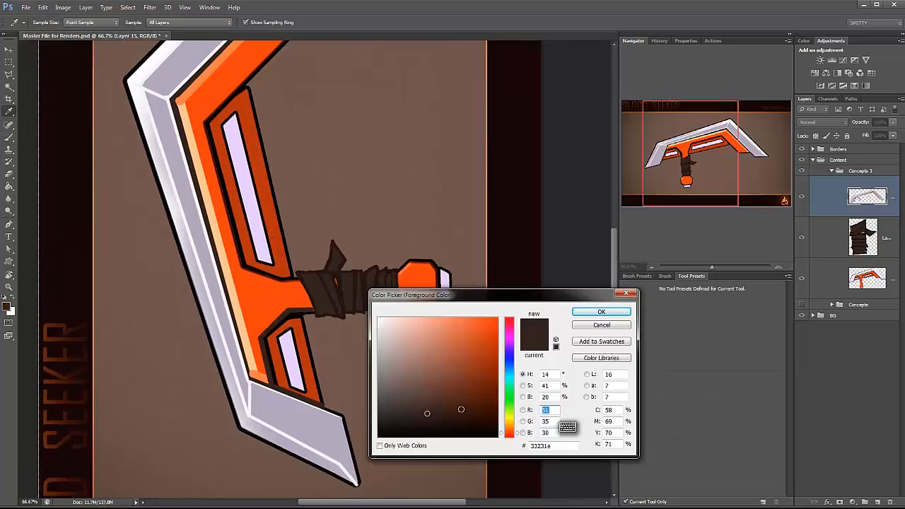
key("Return")
left_click(295, 283, "shift")
left_click_drag(211, 132, 201, 208)
left_click(276, 78, "shift")
left_click_drag(254, 177, 270, 141)
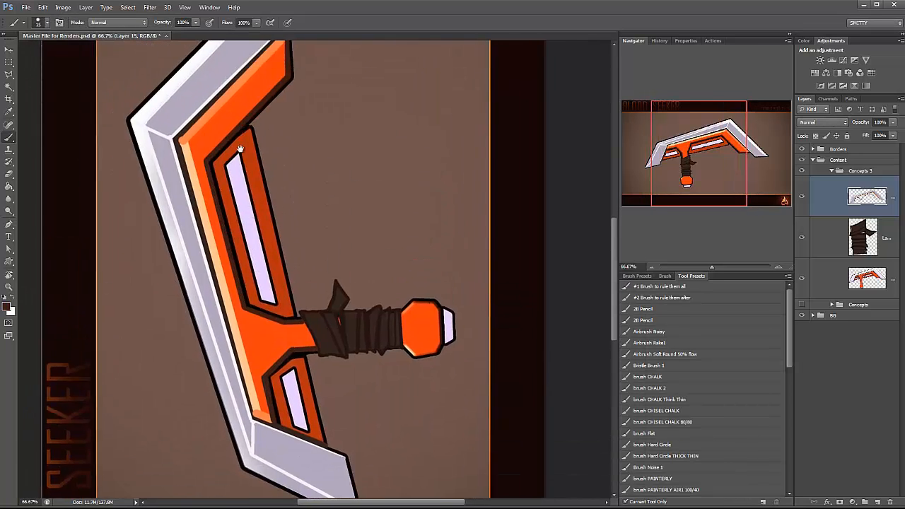
Sample the bright orange and paint straight highlight edges along the frames of both inset panels.
left_click(233, 138, "alt")
left_click(289, 310, "shift")
left_click(302, 284, "shift")
mouse_move(270, 274)
left_mouse_down()
mouse_move(246, 116)
mouse_move(282, 325)
left_mouse_up()
left_click(266, 267, "shift")
left_click(276, 322, "shift")
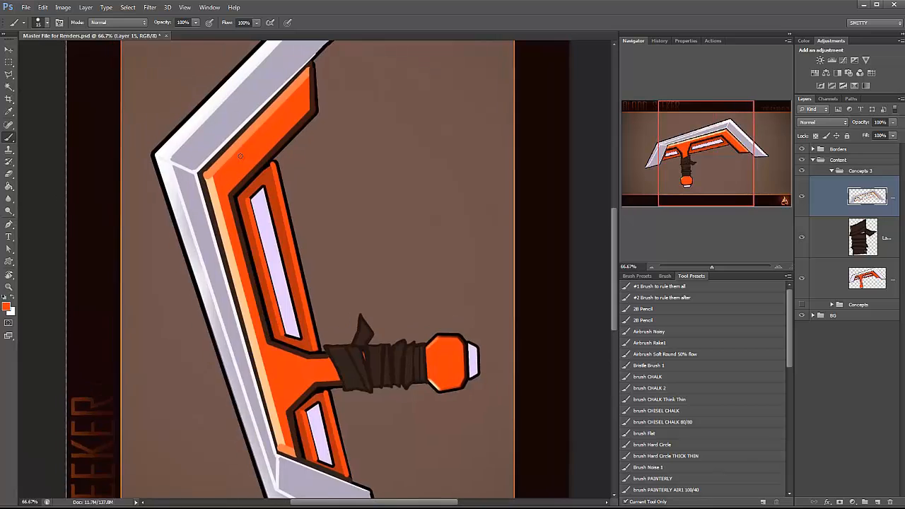
Touch up the upper blade with a sampled light colour, and tone down the orange of the base weapon layer.
key("ctrl+minus")
left_click(304, 85, "ctrl")
left_click(304, 84, "alt")
left_click_drag(269, 113, 278, 56)
key("ctrl+minus")
key("ctrl+minus")
key("ctrl+minus")
key("ctrl+minus")
key("ctrl+minus")
key("ctrl+minus")
key("m")
key("ctrl+0")
key("ctrl+1")
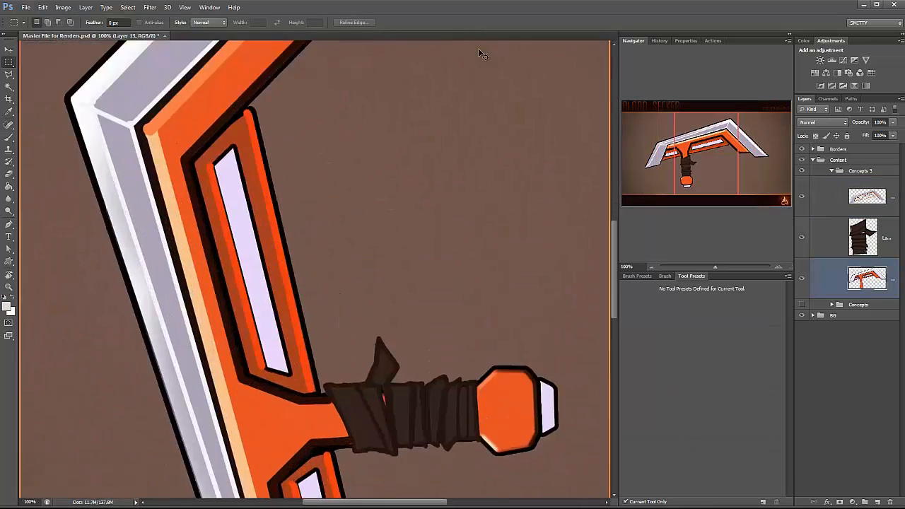
Add a Multiply shadow layer at 32% opacity over the weapon and adjust it with Levels.
key("ctrl+minus")
key("ctrl+minus")
key("ctrl+minus")
key("ctrl+minus")
key("ctrl+plus")
left_click(850, 207)
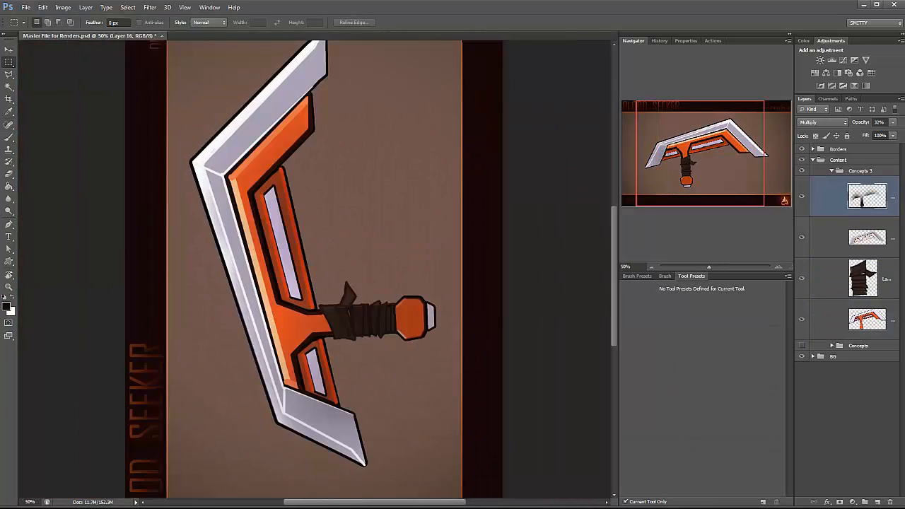
key("ctrl+l")
key("Return")
Erase parts of the shadow along the blade and lower frame with a 300 px eraser, and merge the weapon layers into one.
key("e")
key("bracketright")
key("bracketright")
key("bracketright")
key("bracketright")
key("bracketright")
key("bracketright")
key("bracketright")
key("bracketright")
key("bracketright")
left_click_drag(291, 367, 262, 414)
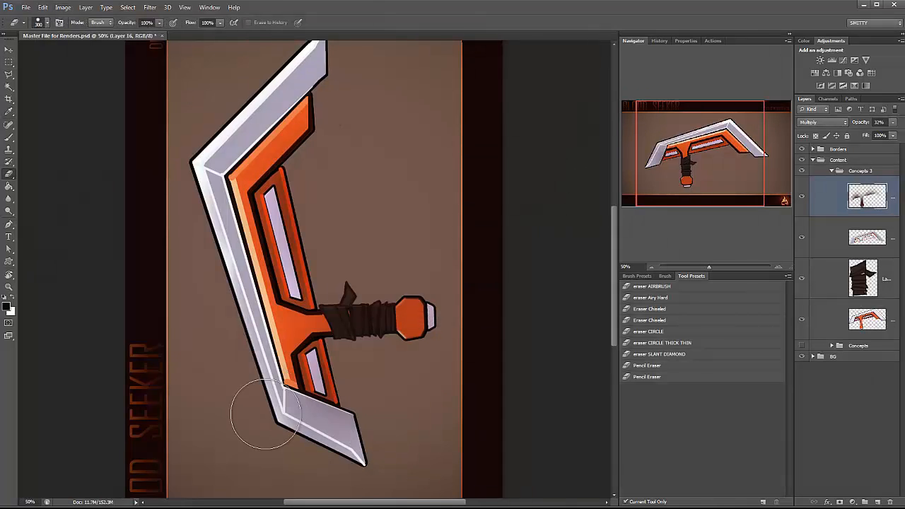
mouse_move(254, 170)
left_mouse_down()
mouse_move(260, 239)
mouse_move(248, 113)
left_mouse_up()
left_click_drag(297, 335, 340, 389)
left_click(819, 305, "shift")
key("ctrl+e")
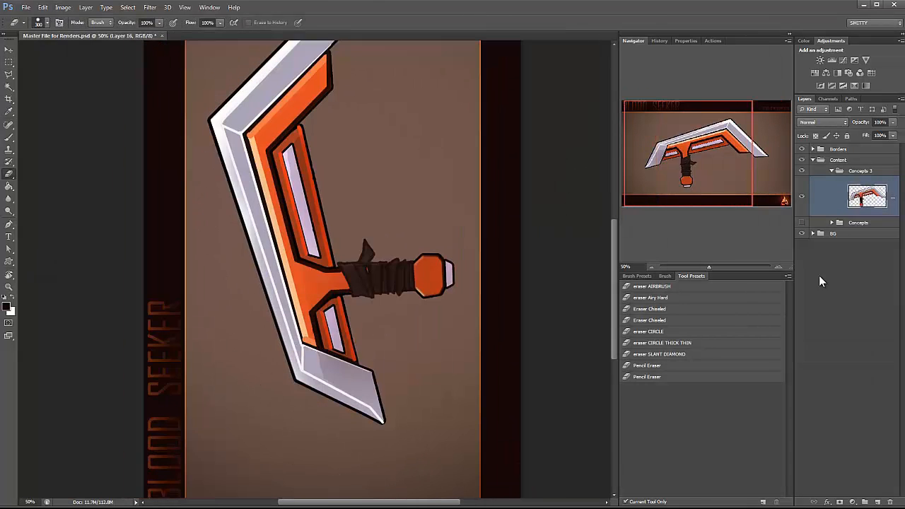
Even out the flat face of the lower blade tip with its sampled lavender grey, using the brush at 46% opacity.
key("b")
key("ctrl+plus")
key("ctrl+plus")
left_click_drag(323, 320, 306, 167)
left_click(327, 295, "alt")
left_click_drag(376, 358, 290, 318)
left_click_drag(279, 274, 375, 292)
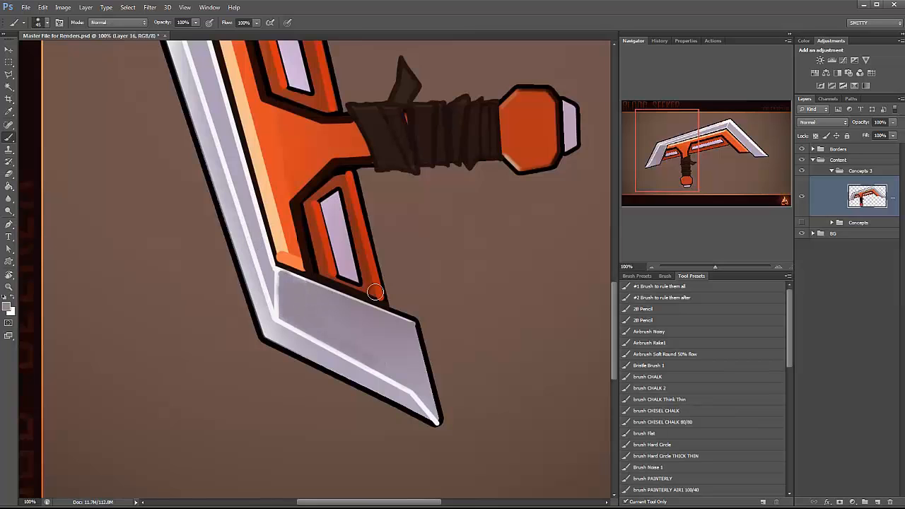
mouse_move(382, 364)
left_mouse_down()
mouse_move(389, 343)
mouse_move(418, 369)
left_mouse_up()
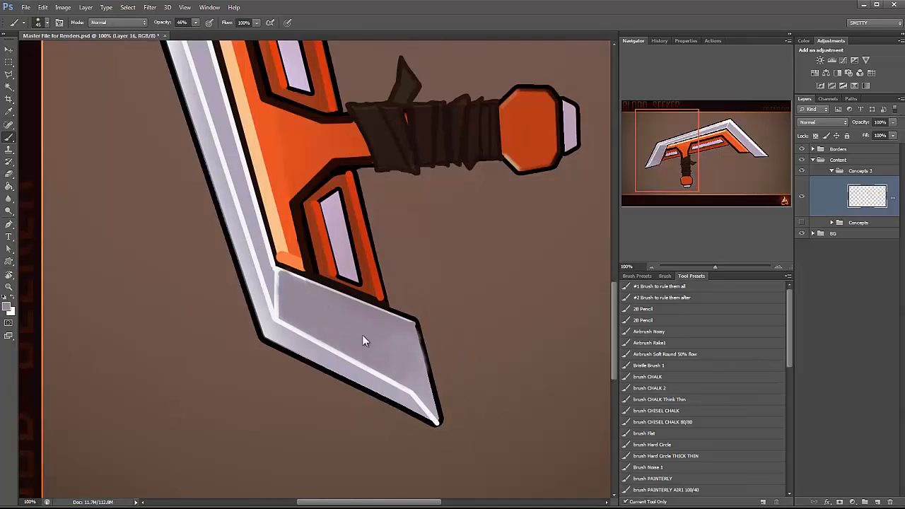
Sample the blade's white highlight and brush soft light streaks onto the pale inset strips with a smaller brush.
scroll(297, 254, "up", 4)
scroll(244, 176, "up", 3)
scroll(346, 141, "up", 3)
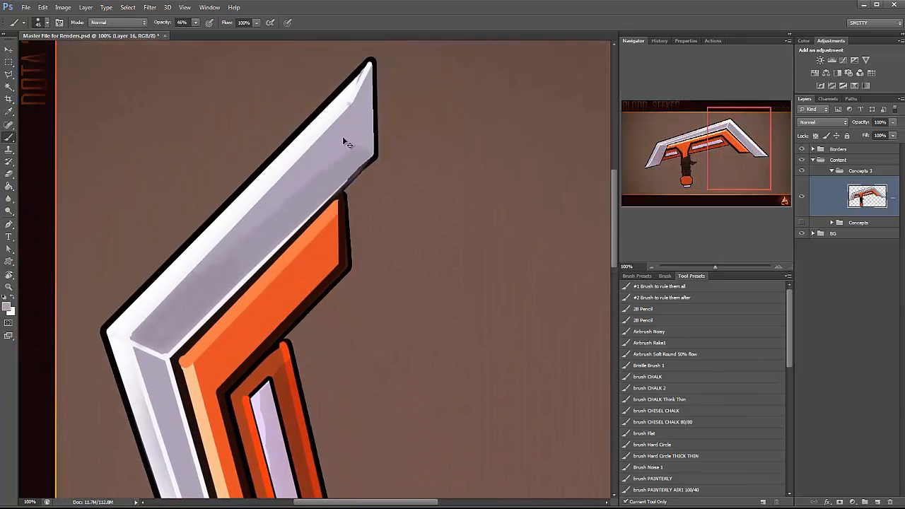
key("ctrl+minus")
scroll(372, 71, "down", 5)
left_click(261, 149, "alt")
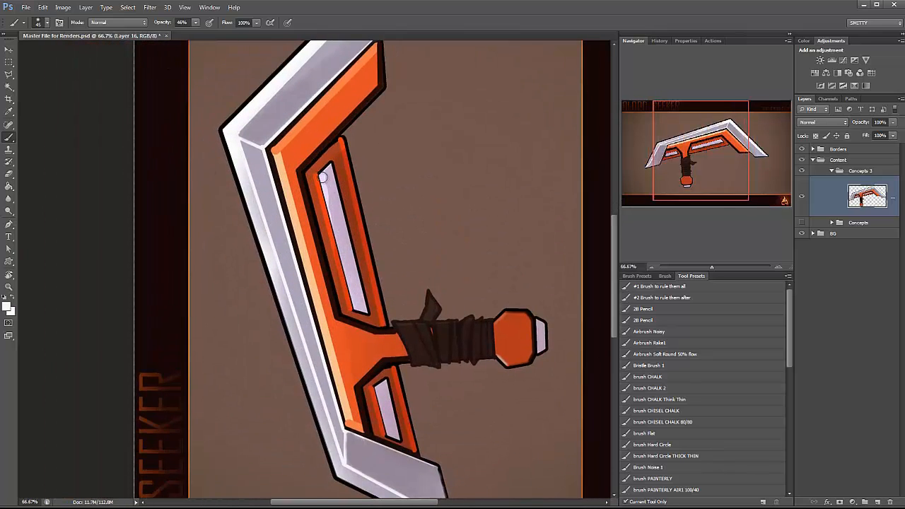
mouse_move(322, 176)
left_mouse_down()
mouse_move(293, 54)
mouse_move(299, 105)
left_mouse_up()
key("[")
key("[")
left_click_drag(306, 103, 339, 213)
key("ctrl+minus")
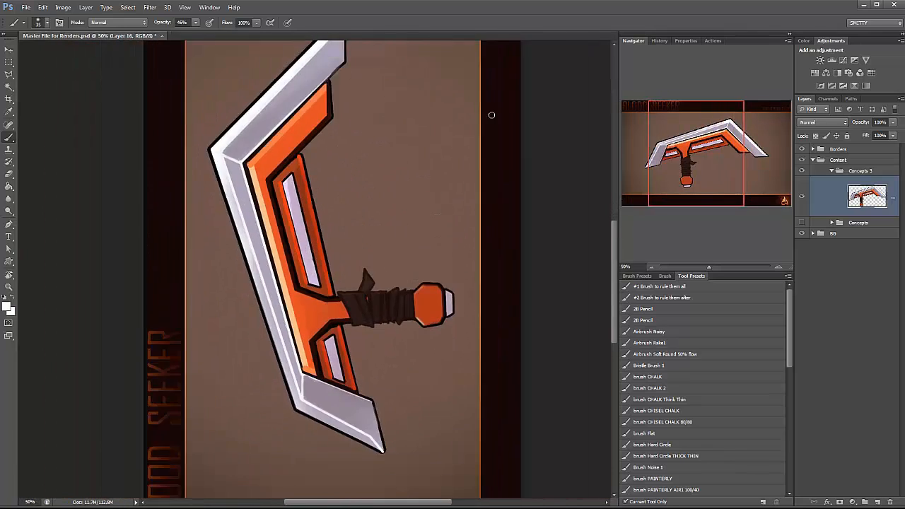
Sample the near-black outline colour and paint over the orange gap between the handle wraps with a 15 px brush.
key("ctrl+plus")
key("ctrl+plus")
key("ctrl+plus")
left_click(313, 233, "alt")
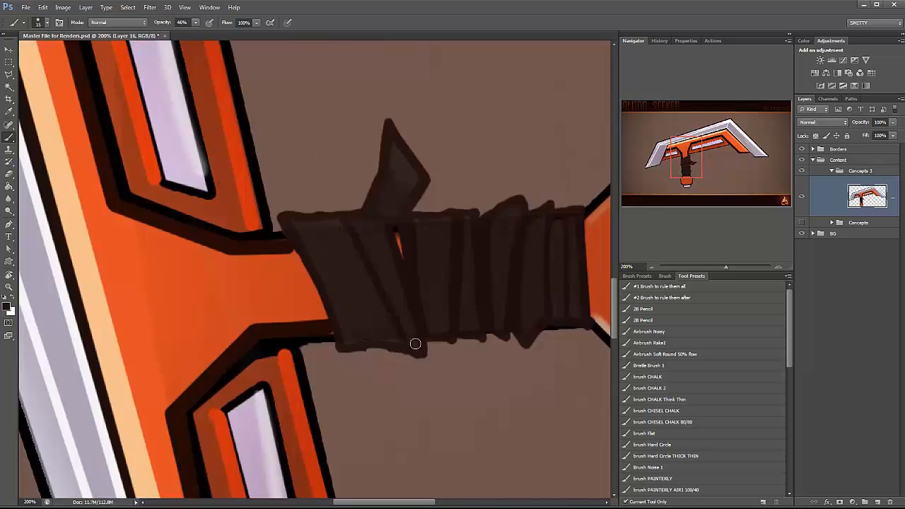
left_click_drag(404, 235, 405, 259)
left_click_drag(436, 283, 314, 275)
Set the foreground colour to brown 694830 and tint the bands of the handle wraps with a 20 px brush.
left_click(7, 306)
left_click(509, 430)
left_click(442, 388)
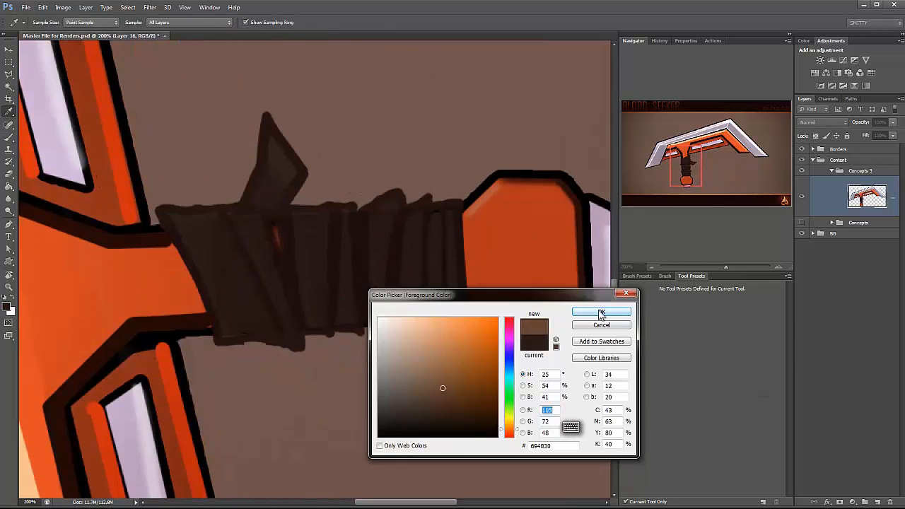
left_click(599, 313)
key("]")
key("]")
key("]")
key("]")
key("]")
left_click_drag(199, 230, 233, 286)
key("ctrl+z")
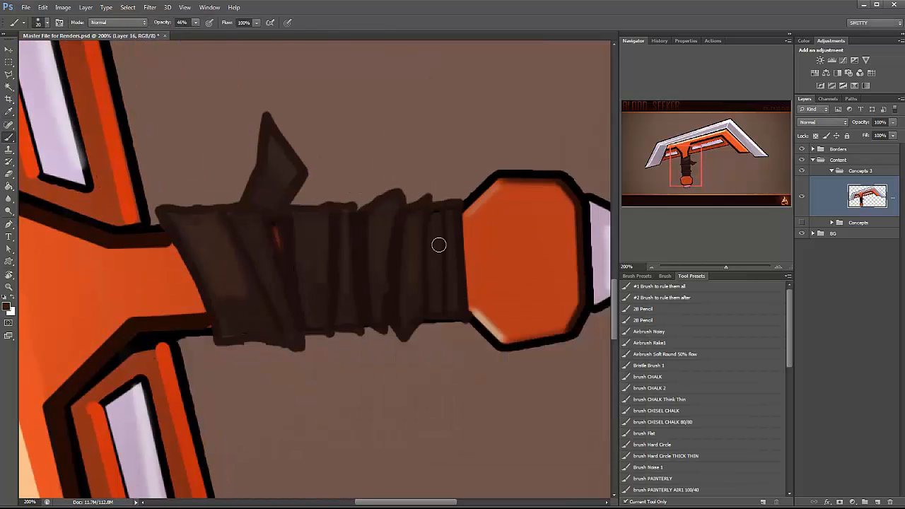
key("ctrl+minus")
key("ctrl+minus")
key("ctrl+plus")
key("ctrl+plus")
Sample the pale orange and paint soft highlights along the guard's edges next to the handle with a 35 px brush.
key("]")
key("]")
key("]")
mouse_move(197, 313)
left_mouse_down()
mouse_move(384, 234)
mouse_move(244, 385)
left_mouse_up()
left_click_drag(205, 113, 231, 180)
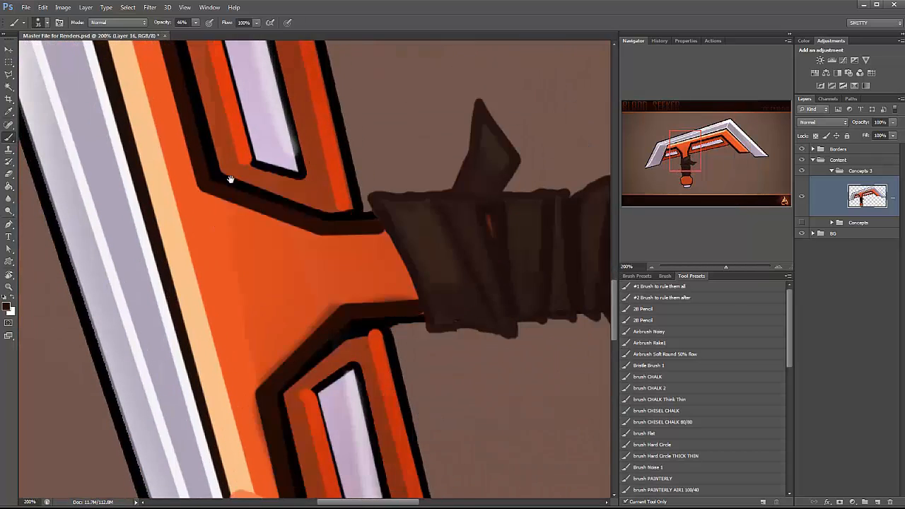
left_click(205, 346, "alt")
left_click_drag(249, 392, 340, 310)
left_click_drag(260, 314, 281, 227)
key("ctrl+z")
mouse_move(367, 217)
left_mouse_down()
mouse_move(450, 210)
mouse_move(433, 209)
left_mouse_up()
left_click_drag(358, 110, 453, 297)
left_click_drag(312, 289, 428, 346)
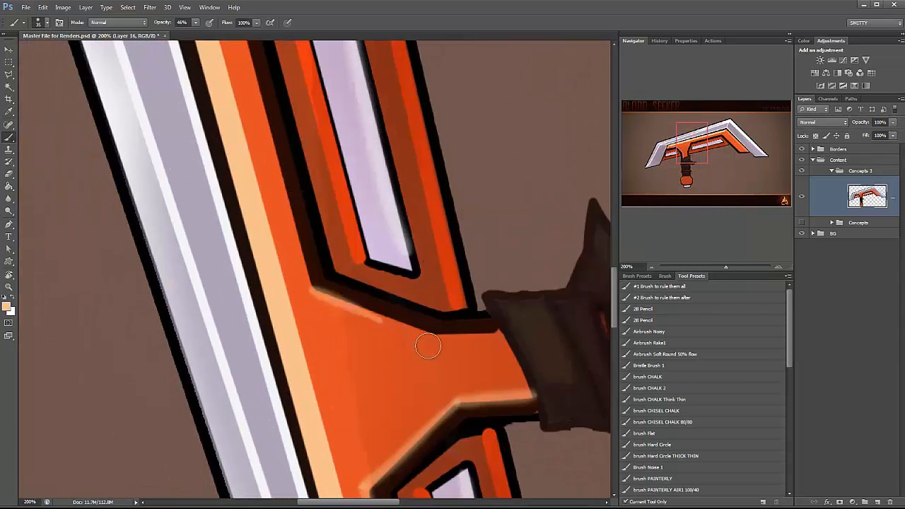
Continue the edge highlights along the orange frame around the upper inset, and touch up its outlines with sampled colours.
left_click_drag(282, 92, 349, 370)
mouse_move(272, 129)
left_mouse_down()
mouse_move(347, 408)
mouse_move(315, 265)
left_mouse_up()
left_click_drag(302, 245, 437, 111)
left_click(281, 253, "alt")
left_click_drag(309, 230, 378, 161)
left_click_drag(325, 311, 290, 154)
mouse_move(297, 265)
left_mouse_down()
mouse_move(335, 413)
mouse_move(332, 313)
left_mouse_up()
left_click_drag(506, 304, 527, 355)
left_click_drag(526, 161, 398, 156)
left_click(383, 296, "alt")
key("ctrl+minus")
key("ctrl+minus")
key("ctrl+minus")
key("ctrl+minus")
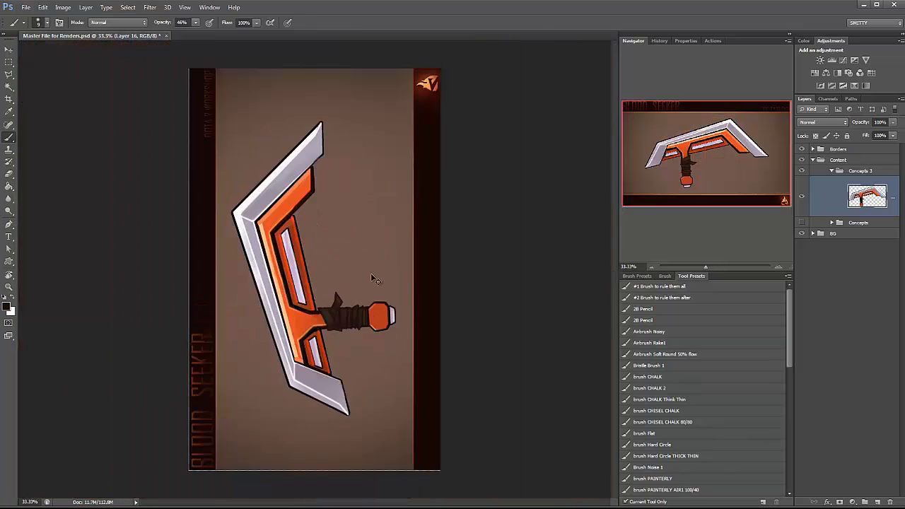
Model the pommel's facets with sampled lighter and darker oranges, using a 40 px brush.
key("ctrl+plus")
key("ctrl+plus")
left_click(259, 366, "alt")
left_click(452, 369, "alt")
mouse_move(438, 342)
left_mouse_down()
mouse_move(442, 388)
mouse_move(441, 373)
left_mouse_up()
left_click(435, 368, "alt")
left_click(438, 354, "alt")
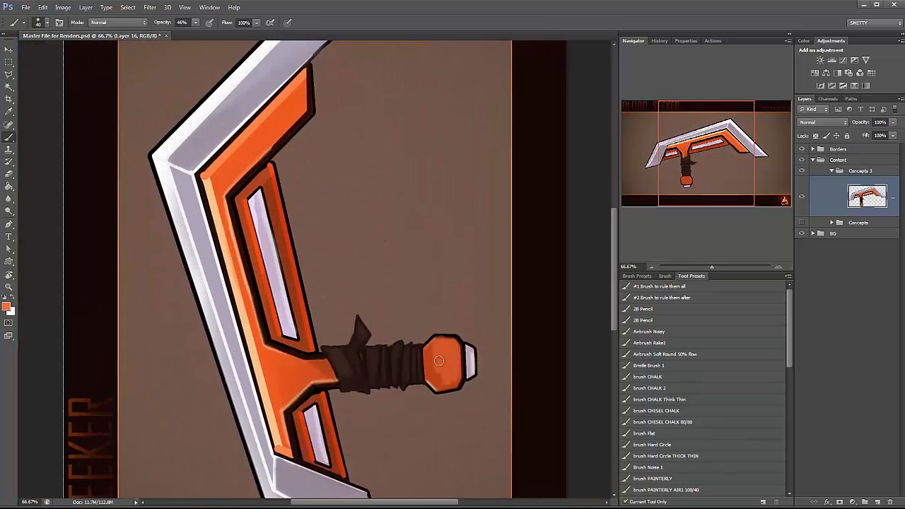
left_click_drag(477, 303, 477, 337)
left_click(453, 400, "alt")
left_click_drag(452, 384, 446, 410)
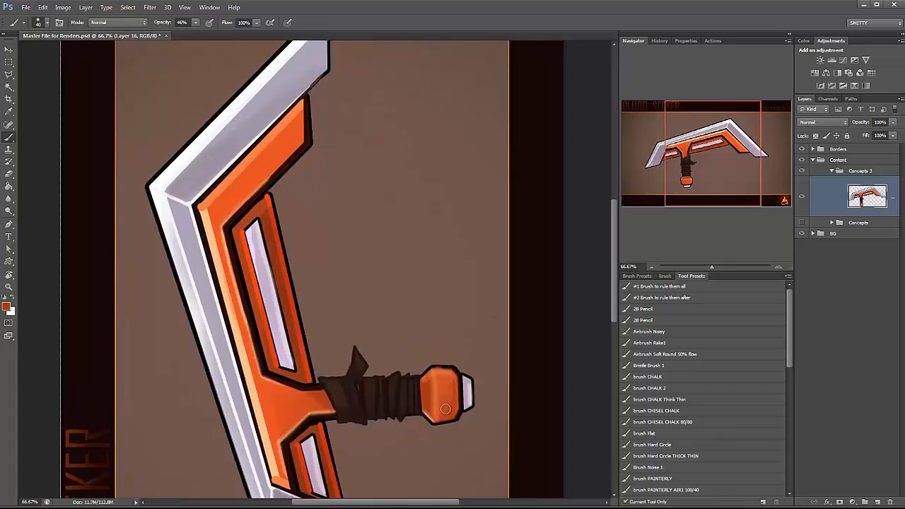
Brush reflected orange-brown and thin light streaks onto the handle wraps with small brushes.
left_click_drag(335, 391, 330, 341)
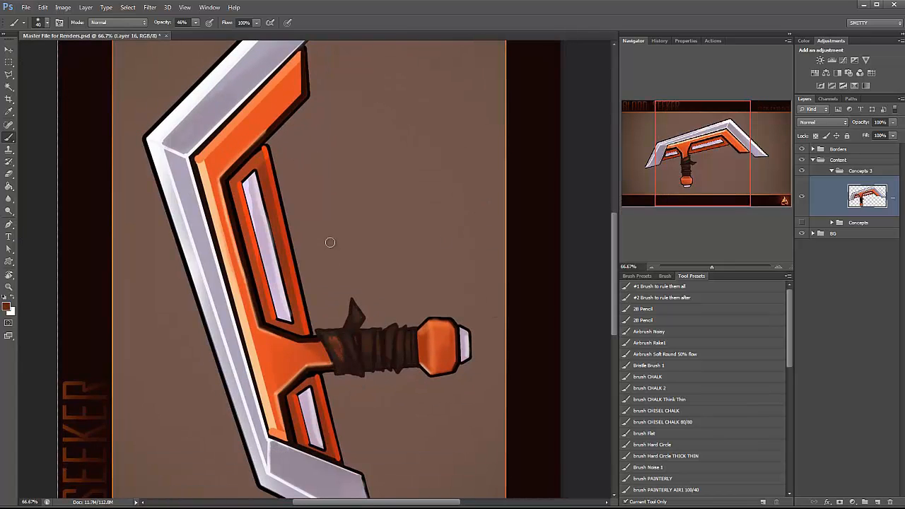
key("ctrl+minus")
key("ctrl+minus")
key("ctrl+plus")
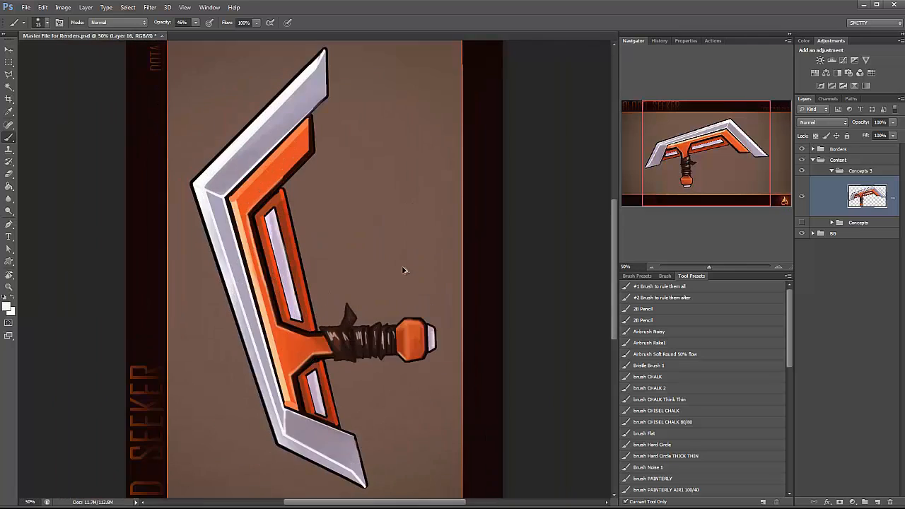
key("ctrl+plus")
key("ctrl+plus")
left_click_drag(356, 297, 302, 179)
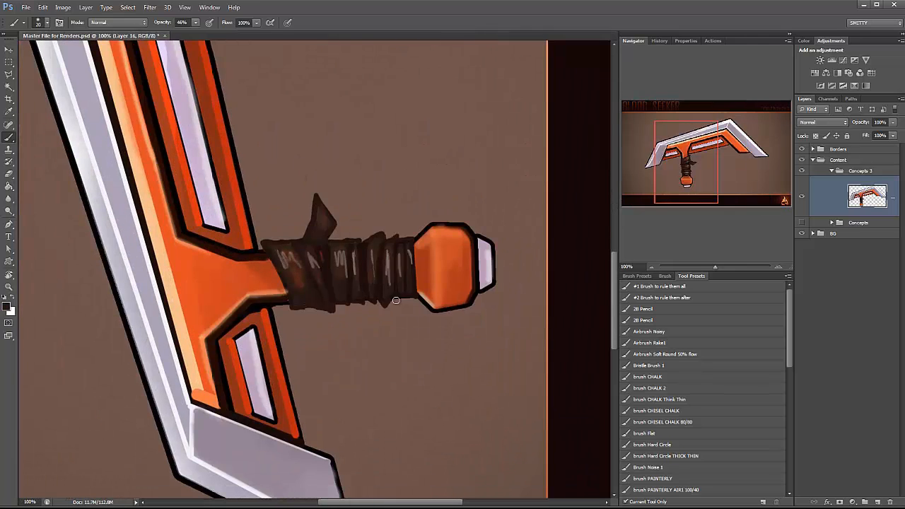
key("ctrl+plus")
key("ctrl+minus")
key("ctrl+minus")
key("ctrl+minus")
key("ctrl+minus")
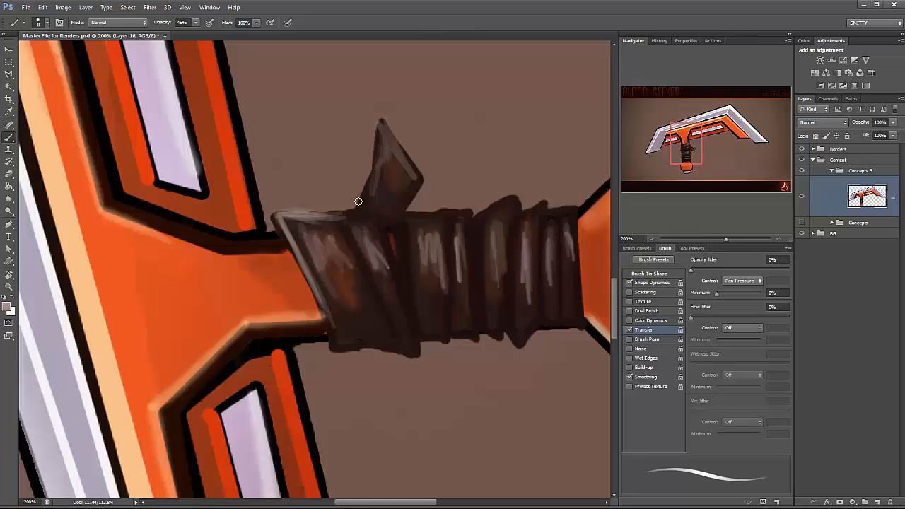
Refine the handle wraps with fine light edge strokes and dark folds between the bands.
left_click_drag(404, 215, 415, 320)
left_click_drag(537, 209, 550, 288)
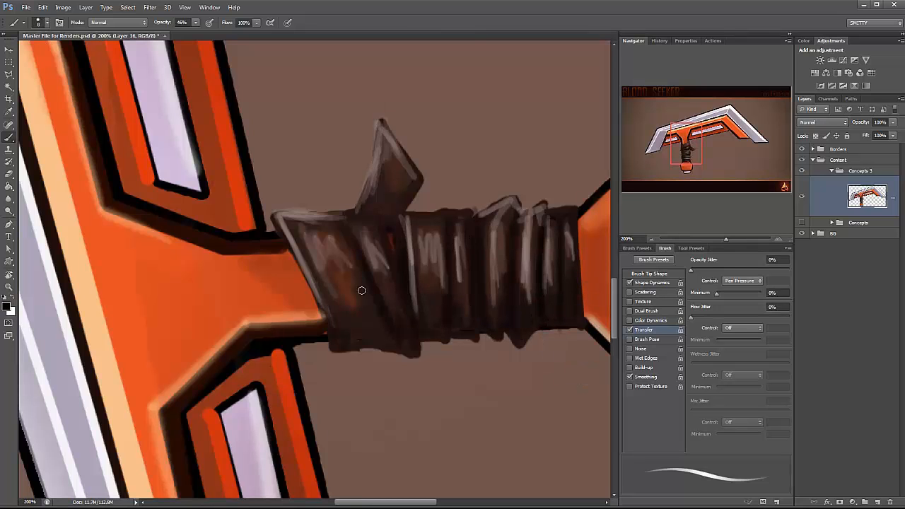
left_click_drag(361, 291, 380, 136)
Darken the edges of the upper inset's frame with a larger black brush at 46% opacity.
scroll(403, 301, "down", 3)
scroll(290, 144, "up", 2)
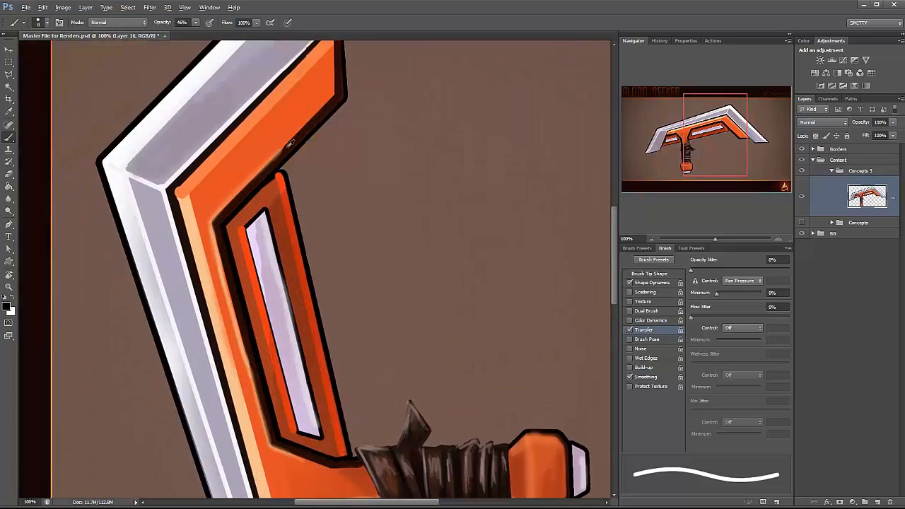
key("bracketright")
key("bracketright")
key("bracketright")
key("bracketright")
key("bracketright")
key("bracketright")
left_click_drag(235, 226, 286, 431)
left_click_drag(265, 201, 234, 243)
left_click_drag(284, 437, 332, 454)
left_click_drag(332, 453, 291, 116)
left_click_drag(287, 274, 308, 189)
left_click_drag(361, 92, 396, 354)
Blend the red-orange bands and shading of the upper inset's frame using sampled colours and a 15 px brush.
left_click(280, 107, "alt")
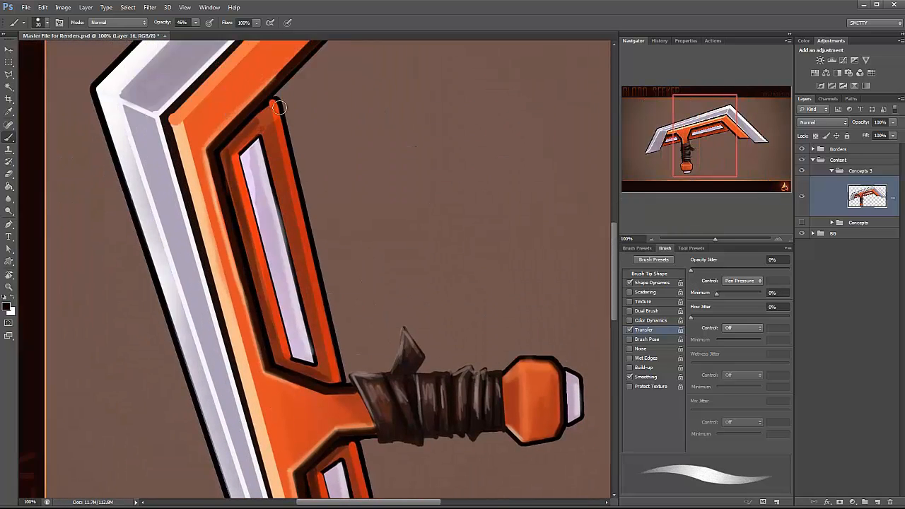
key("bracketleft")
key("bracketleft")
key("bracketleft")
mouse_move(280, 109)
left_mouse_down()
mouse_move(336, 378)
mouse_move(310, 326)
left_mouse_up()
left_click(274, 113, "alt")
left_click_drag(277, 126, 297, 183)
left_click(252, 218, "alt")
mouse_move(313, 460)
left_mouse_down()
mouse_move(253, 211)
mouse_move(325, 316)
left_mouse_up()
left_click_drag(244, 78, 298, 284)
left_click(297, 220, "alt")
left_click_drag(260, 106, 298, 251)
left_click_drag(365, 264, 331, 71)
key("ctrl+minus")
key("ctrl+minus")
key("ctrl+minus")
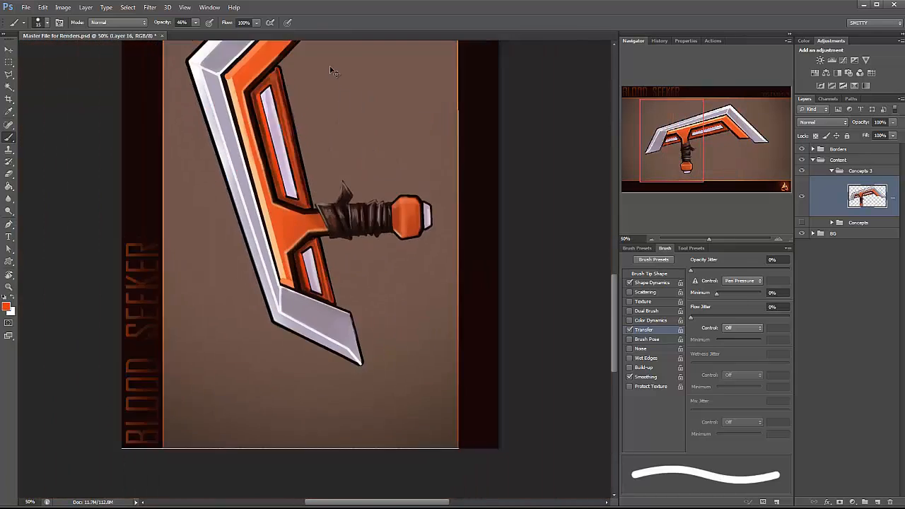
Draw dark dividing lines across the orange band above and below the guard at 100% brush opacity.
key("ctrl+plus")
key("ctrl+plus")
key("ctrl+plus")
left_click_drag(304, 382, 325, 243)
left_click(262, 230, "alt")
key("0")
left_click_drag(263, 233, 246, 282)
left_click_drag(262, 332, 292, 339)
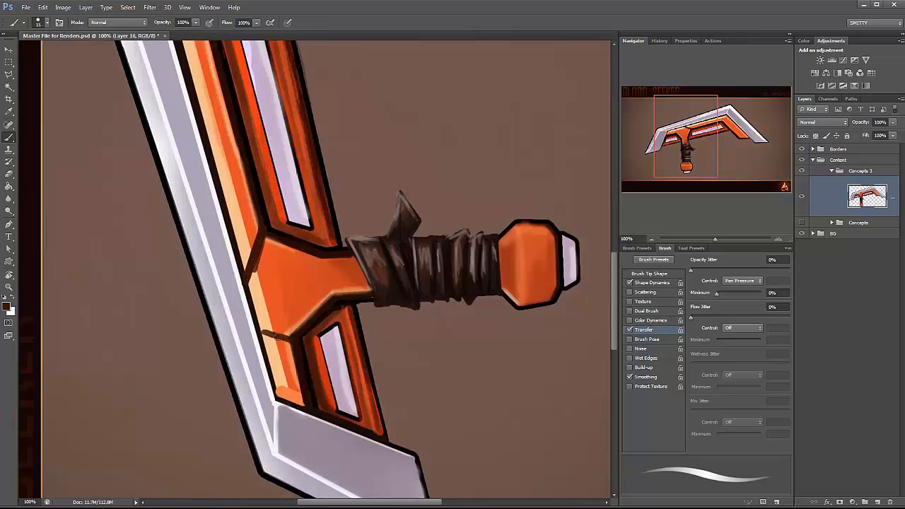
Strengthen the guard's dividing lines and shade the orange beside them with sampled colours.
key("ctrl+minus")
key("ctrl+plus")
left_click_drag(276, 417, 306, 219)
left_click_drag(274, 284, 301, 291)
left_click(267, 244, "alt")
left_click_drag(278, 196, 264, 236)
left_click(288, 285, "alt")
left_click_drag(349, 245, 275, 274)
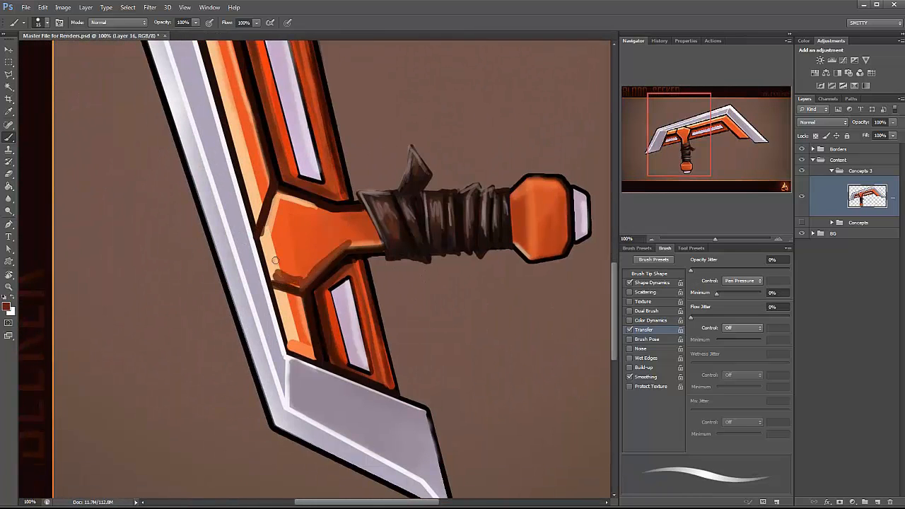
Shade the guard's lower edge, and paint sampled pale orange highlights on the guard's upper edge and the pommel.
left_click_drag(382, 249, 317, 273)
left_click(266, 245, "alt")
left_click_drag(311, 207, 358, 213)
mouse_move(527, 182)
left_mouse_down()
mouse_move(527, 234)
mouse_move(564, 205)
left_mouse_up()
left_click_drag(340, 212, 309, 298)
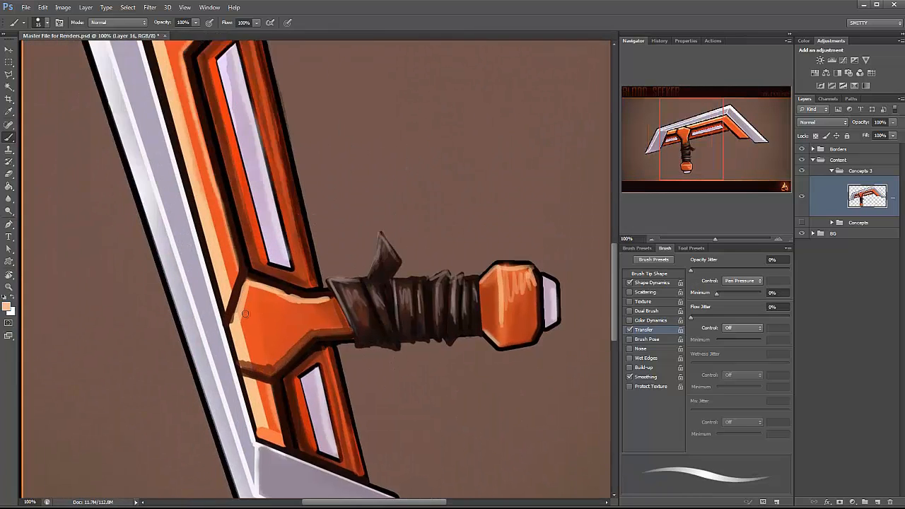
left_click_drag(249, 332, 289, 300)
left_click(300, 312, "alt")
key("ctrl+minus")
key("ctrl+minus")
key("ctrl+minus")
key("ctrl+minus")
key("ctrl+plus")
key("ctrl+plus")
key("ctrl+plus")
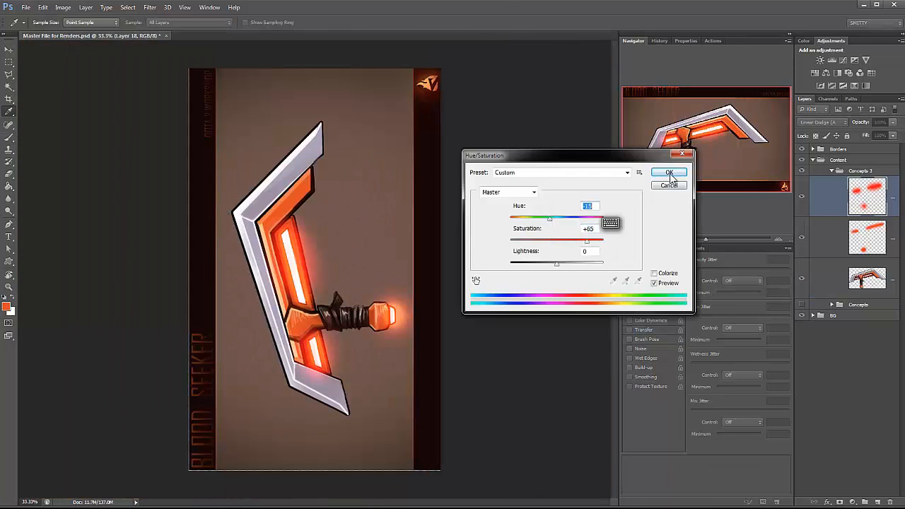
Apply Hue -15 and Saturation +65 to the upper Linear Dodge glow layer, and adjust the lower glow layer's opacity.
left_click(668, 174)
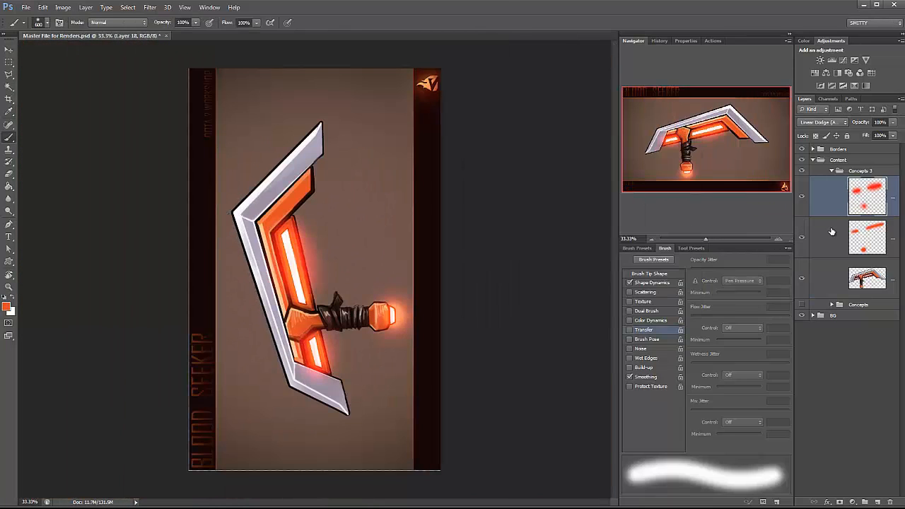
left_click(831, 232)
left_click_drag(892, 123, 871, 133)
left_click(830, 198)
left_click(827, 234)
Choose a soft round 300 px eraser tip for trimming the two Linear Dodge glow layers.
key("e")
left_click(829, 198)
left_click(47, 23)
left_click(62, 95)
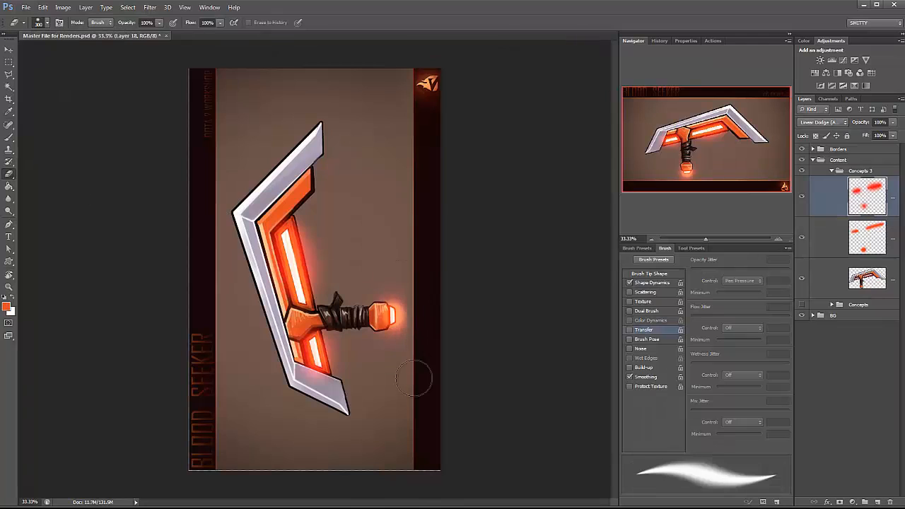
left_click(831, 235)
key("ctrl+plus")
Shade the upper blade face on the weapon layer with a darker purple-grey, using a hard round brush with Transfer enabled.
left_click(862, 280)
key("b")
left_click(264, 347, "alt")
left_click(7, 306)
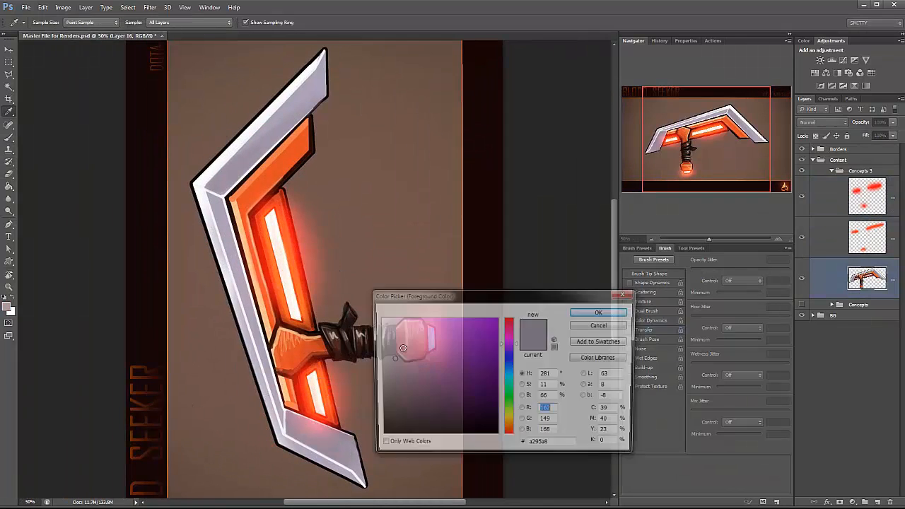
left_click(400, 389)
left_click(598, 313)
left_click(47, 23)
left_click(74, 95)
left_click(651, 283)
left_click(629, 330)
left_click_drag(215, 188, 300, 113)
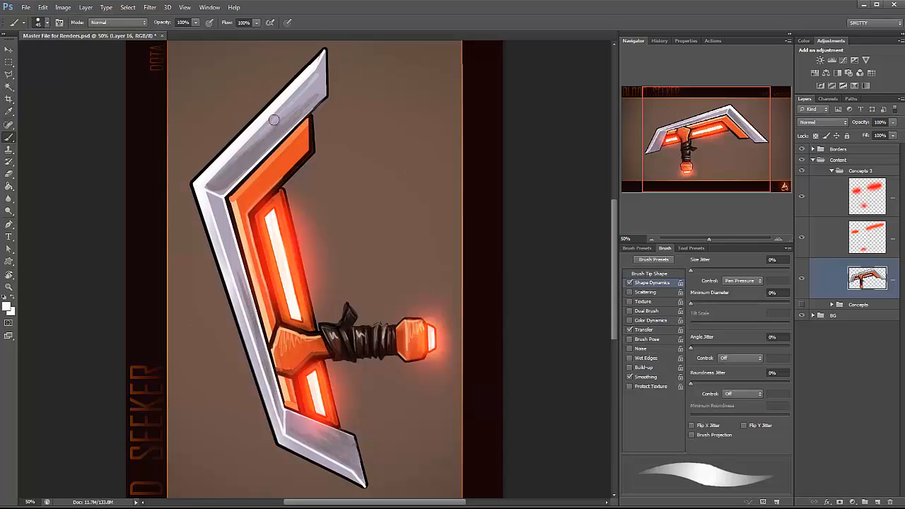
Undo the last three brush strokes on the blade.
key("ctrl+alt+z")
key("ctrl+alt+z")
key("ctrl+alt+z")
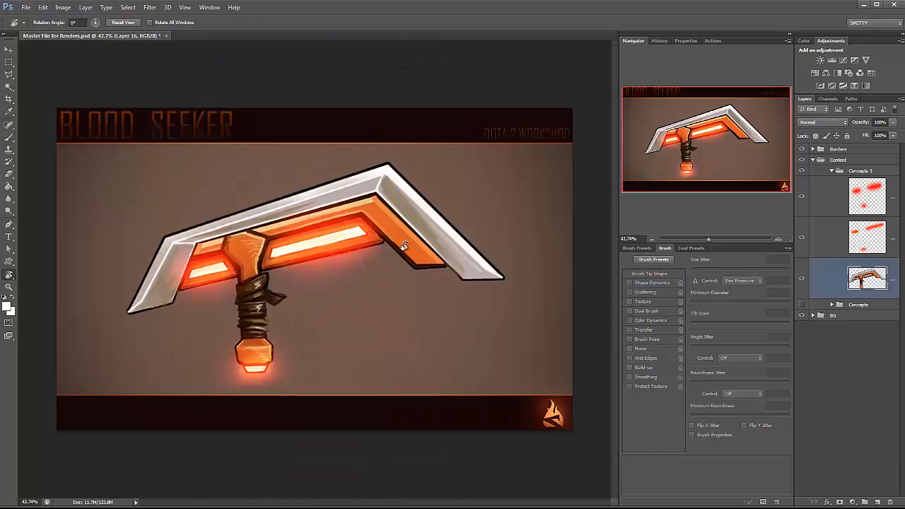
Apply Color Balance to the upper glow layer at 60% opacity, and repeat the adjustment on the weapon layer.
key("alt+]")
key("alt+]")
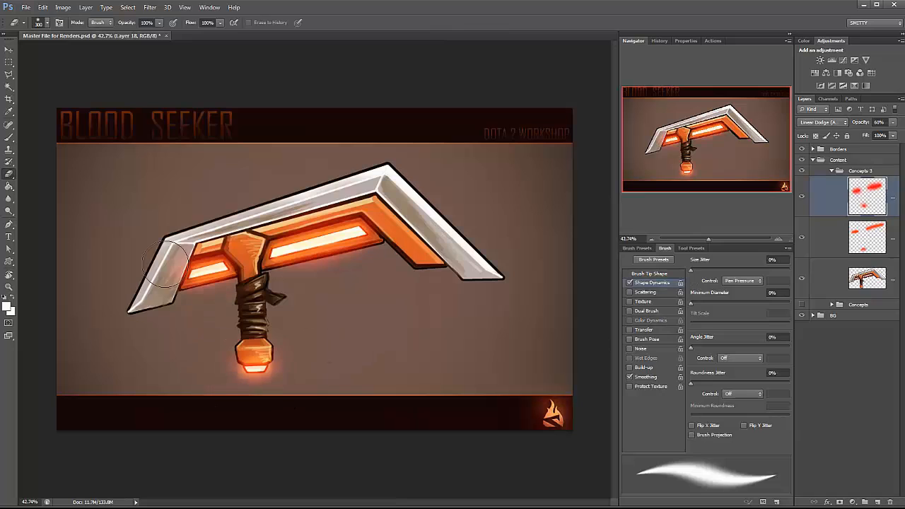
key("ctrl+b")
key("Return")
key("alt+[")
key("alt+[")
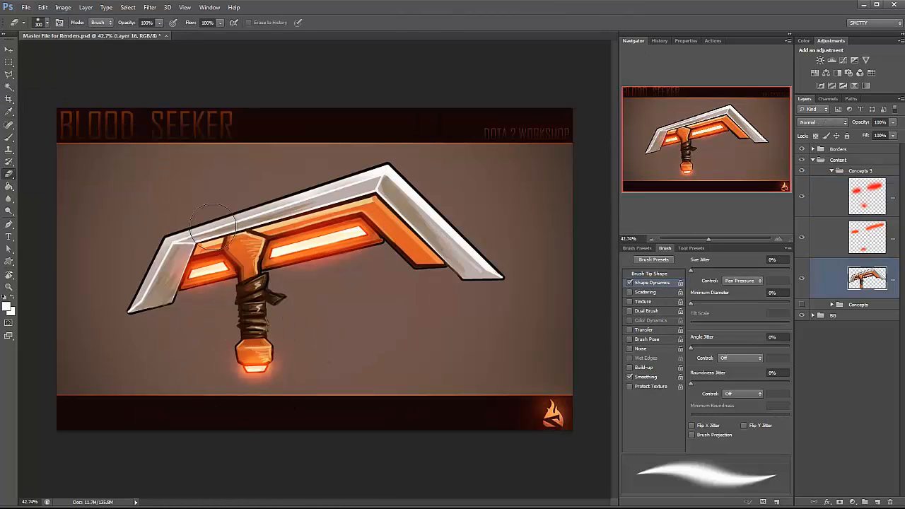
key("ctrl+alt+b")
key("Return")
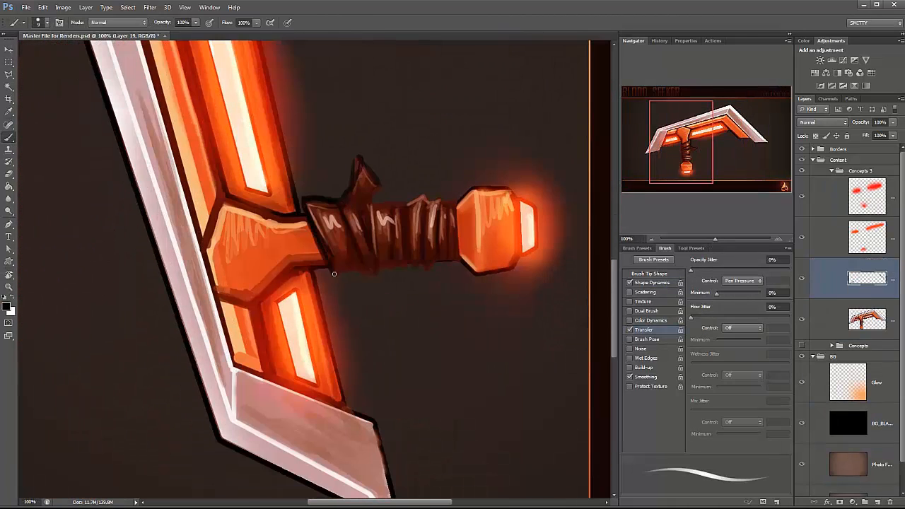
Paint black outlines around the pommel and handle wraps on the separate line layer.
left_click_drag(465, 260, 520, 258)
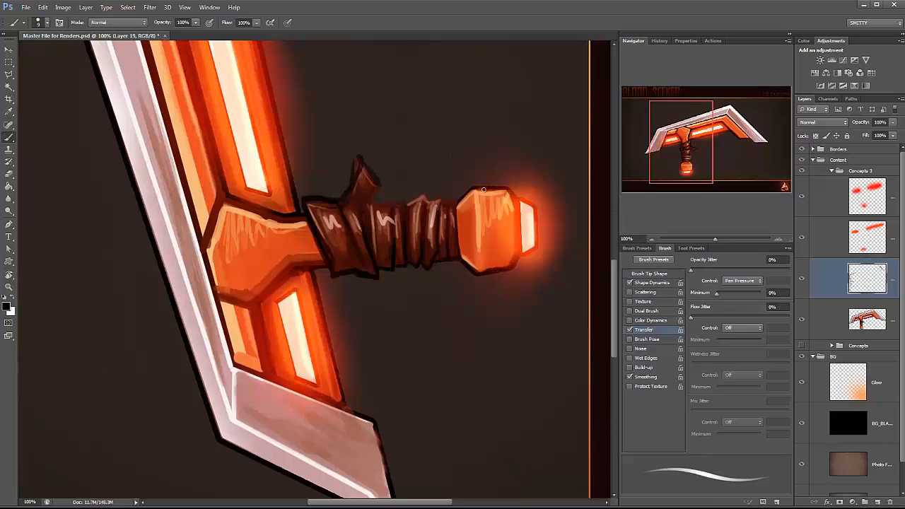
left_click_drag(315, 182, 351, 157)
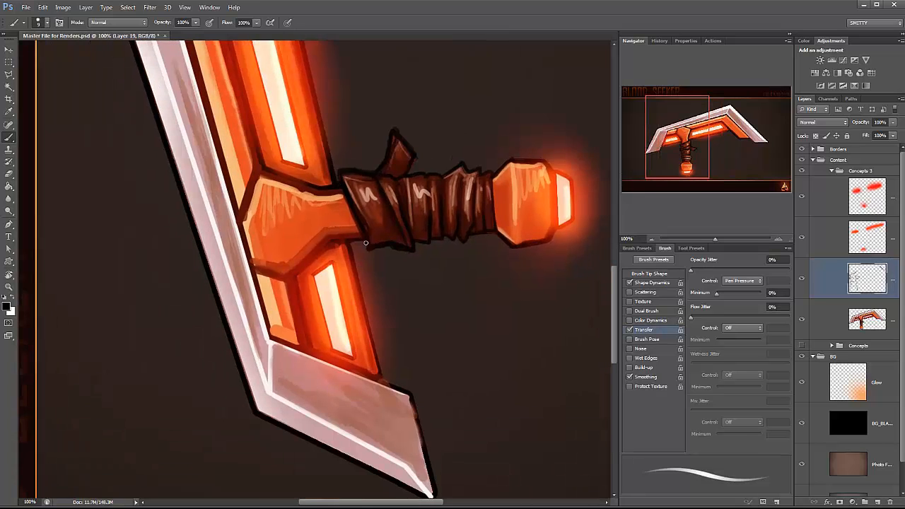
left_click_drag(397, 378, 356, 269)
mouse_move(372, 291)
left_mouse_down()
mouse_move(384, 331)
mouse_move(370, 278)
left_mouse_up()
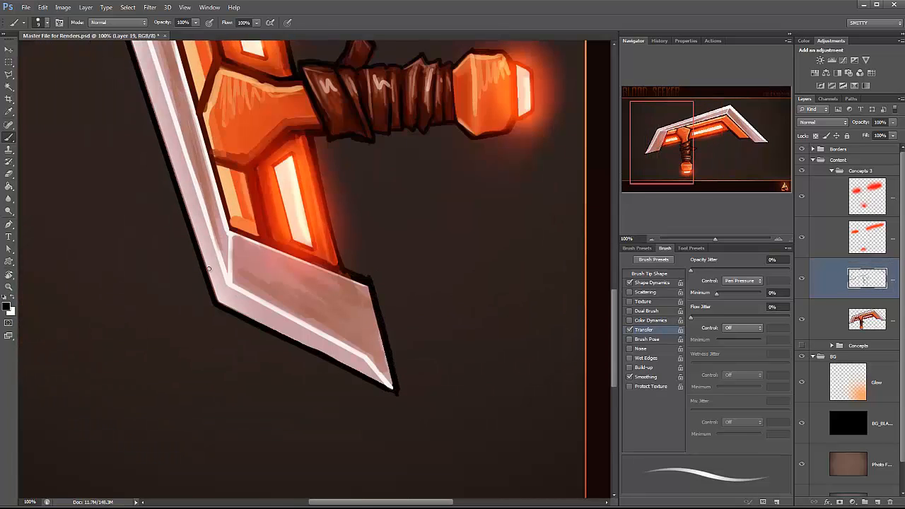
Sharpen the black outline at the lower blade tip, cleaning it up within a lasso selection.
left_click_drag(358, 381, 395, 395)
key("e")
key("l")
left_click_drag(333, 368, 413, 404)
key("ctrl+d")
Strengthen the black outline along the guard's upper edge and the neighbouring orange panel.
key("b")
left_click_drag(219, 113, 353, 413)
left_click_drag(311, 47, 289, 276)
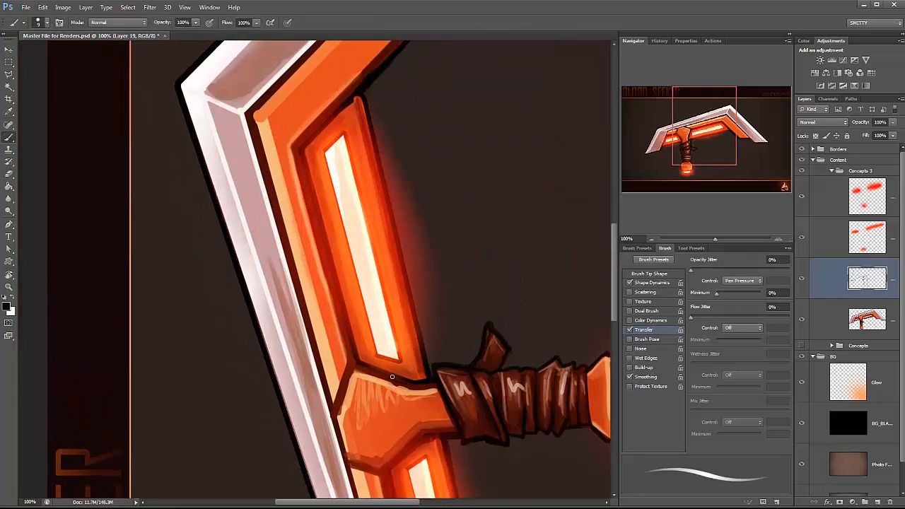
left_click_drag(392, 376, 331, 311)
left_click_drag(316, 364, 304, 307)
Try a black stroke along the upper corner of the glowing orange panel.
key("ctrl+minus")
key("ctrl+minus")
key("ctrl+minus")
key("ctrl+plus")
key("ctrl+plus")
key("ctrl+plus")
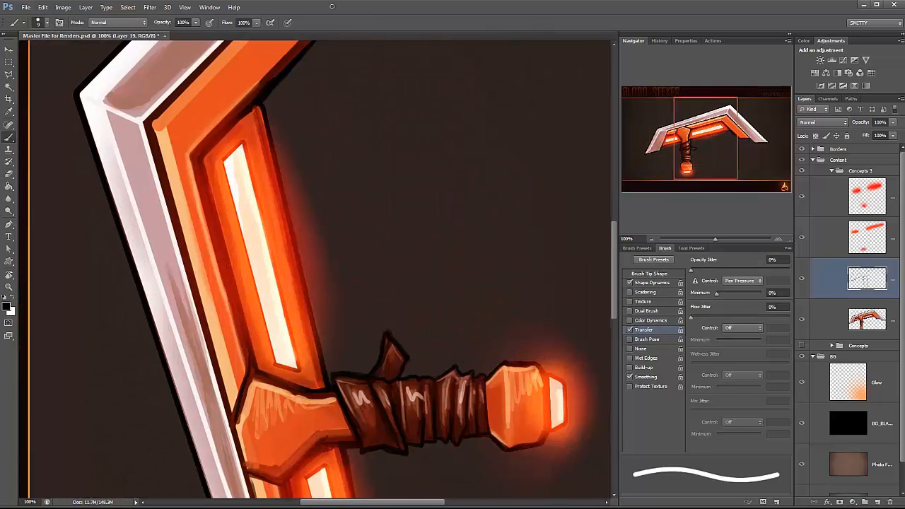
left_click_drag(252, 110, 223, 138)
key("ctrl+z")
Refine the black outlines around the pommel, guard and blade edges, and check the whole weapon.
left_click_drag(461, 403, 357, 230)
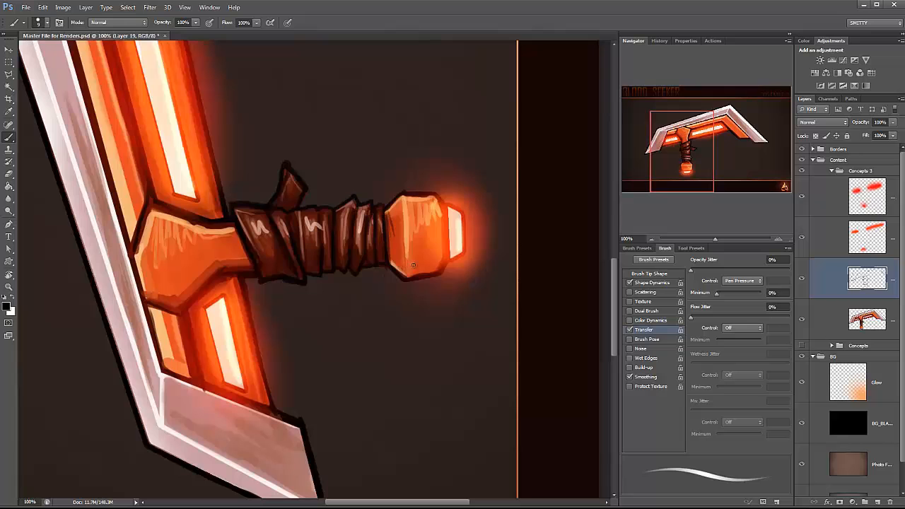
left_click_drag(414, 265, 433, 251)
mouse_move(291, 166)
left_mouse_down()
mouse_move(366, 267)
mouse_move(428, 406)
left_mouse_up()
left_click_drag(189, 173, 210, 250)
left_click_drag(305, 459, 242, 139)
left_click_drag(234, 275, 263, 298)
key("ctrl+minus")
key("ctrl+minus")
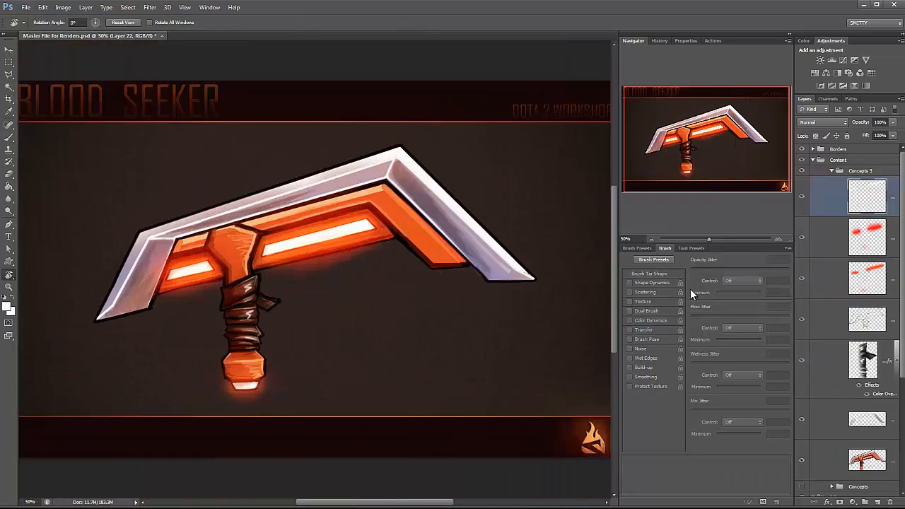
key("ctrl+minus")
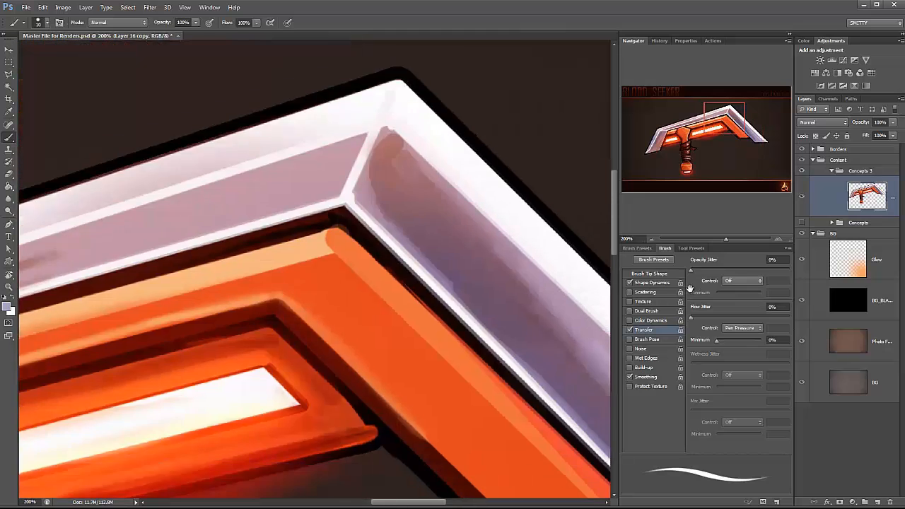
Blend the shading behind the blade's upper corner, and refine the dark notch in its edge with sampled blade colours.
mouse_move(395, 152)
left_mouse_down()
mouse_move(372, 215)
mouse_move(453, 294)
left_mouse_up()
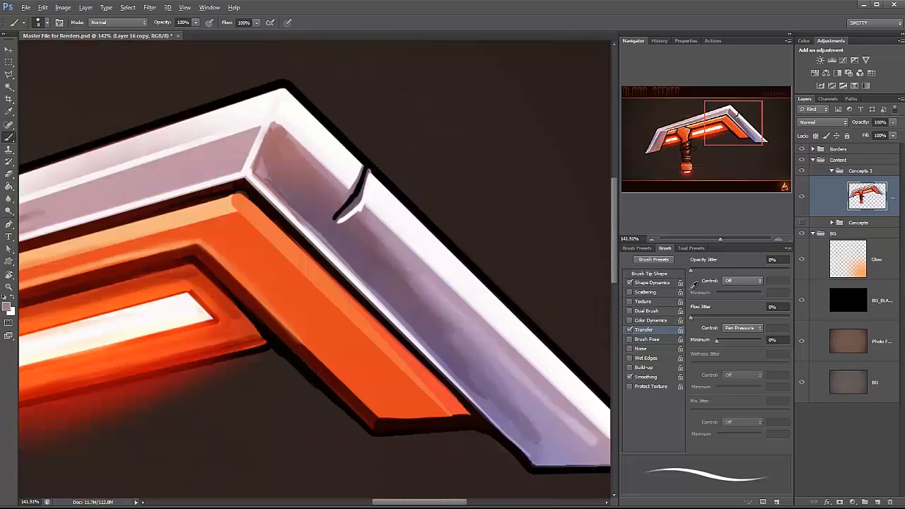
left_click(353, 197, "alt")
left_click(494, 432, "alt")
left_click_drag(361, 164, 352, 193)
left_click_drag(371, 172, 361, 190)
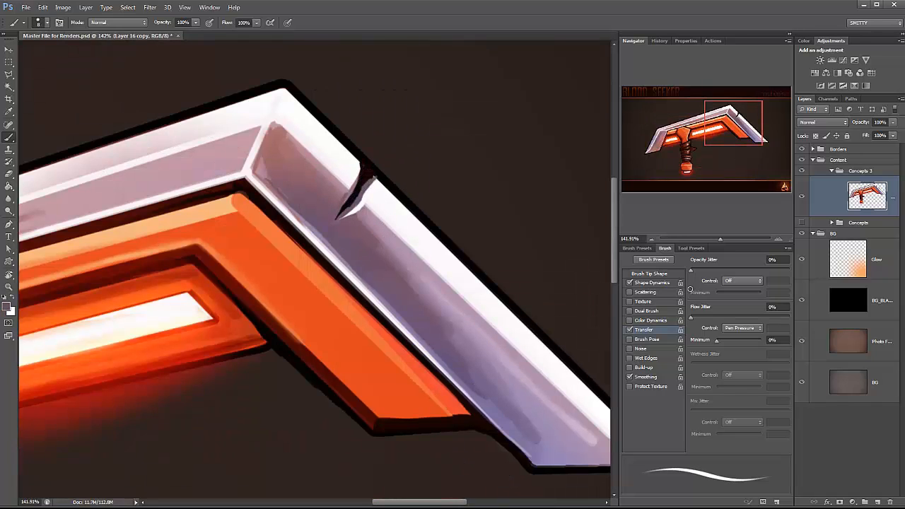
left_click_drag(359, 156, 355, 181)
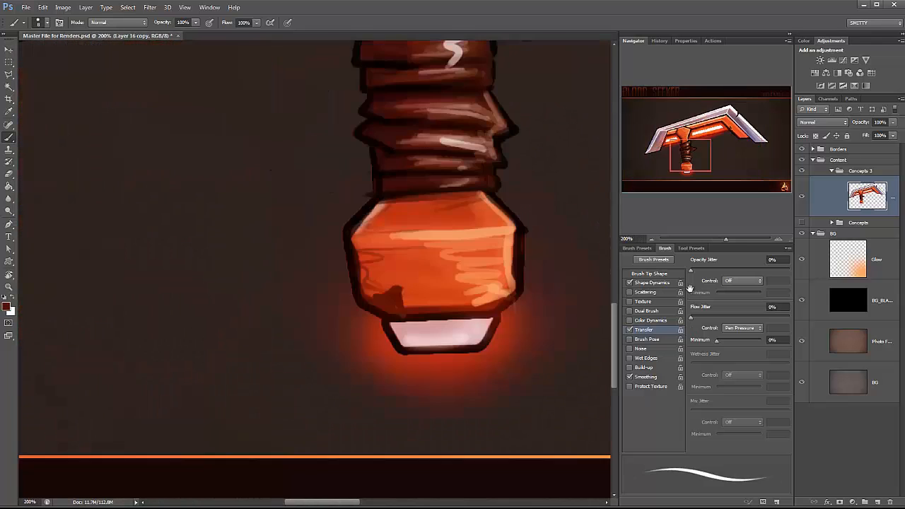
Paint a chipped area on the pommel's lower edge with sampled dark and orange tones.
left_click(396, 273, "alt")
left_click_drag(404, 282, 371, 290)
left_click(452, 248, "alt")
left_click_drag(368, 248, 390, 290)
Paint a chipped edge with sampled orange and dark tones on the guard beside the long glowing inset.
scroll(381, 272, "down", 4)
scroll(288, 260, "up", 3)
left_click(239, 277, "alt")
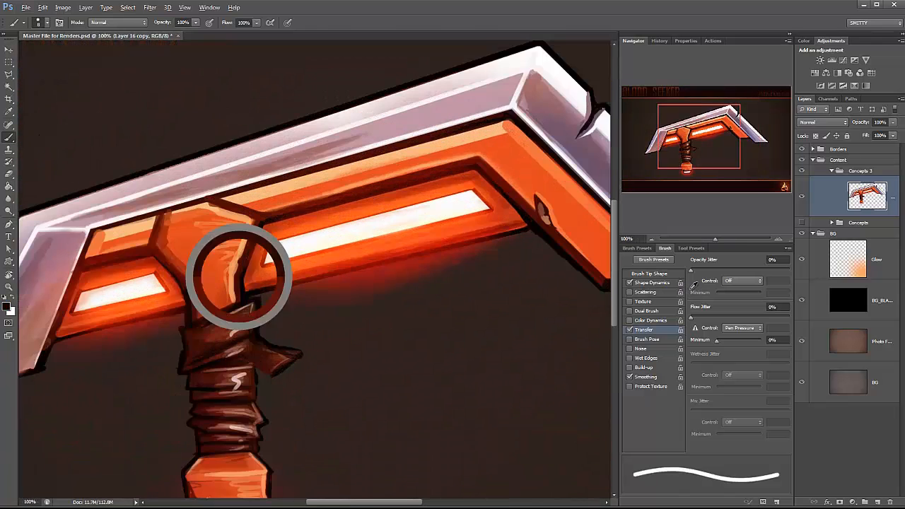
left_click_drag(249, 241, 243, 261)
left_click(278, 270, "alt")
left_click(255, 237, "alt")
mouse_move(232, 245)
left_mouse_down()
mouse_move(243, 263)
mouse_move(222, 250)
mouse_move(229, 266)
mouse_move(216, 304)
left_mouse_up()
left_click(238, 263, "alt")
scroll(315, 269, "down", 3)
scroll(254, 318, "up", 5)
key("r")
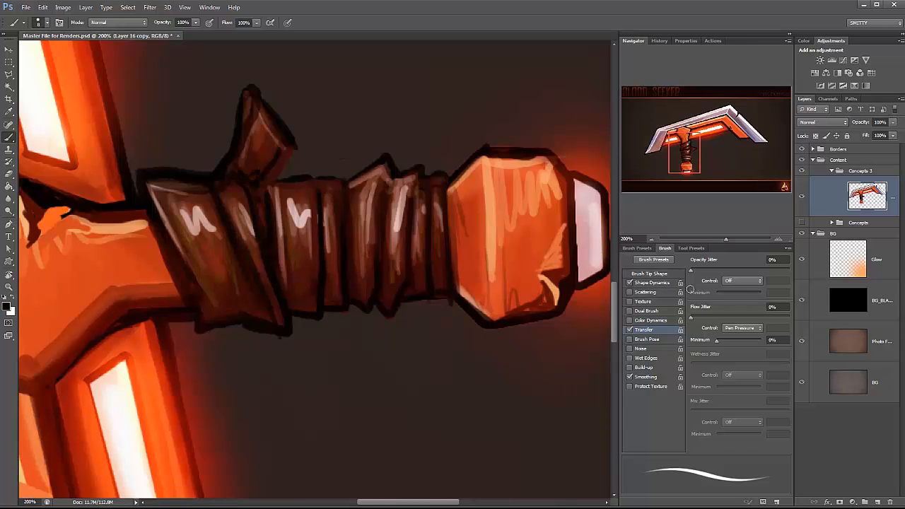
scroll(690, 289, "down", 1)
scroll(694, 284, "up", 1)
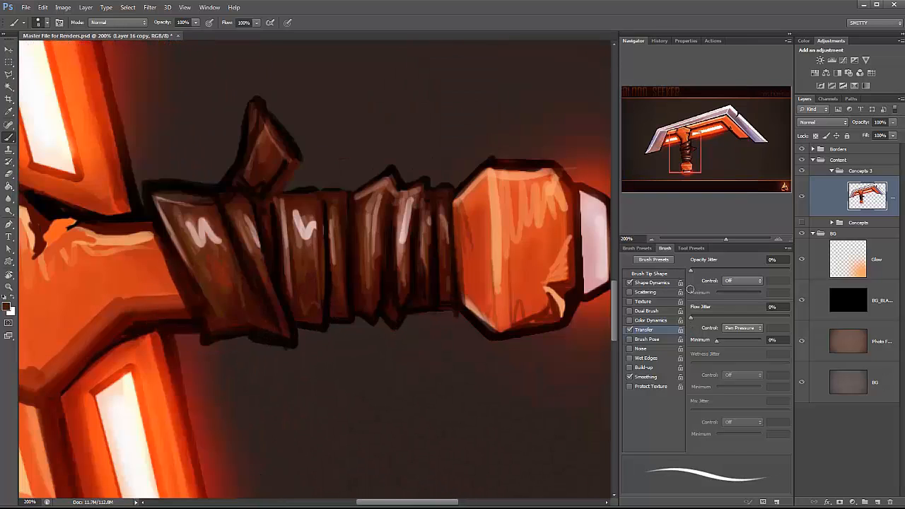
scroll(314, 269, "down", 4)
key("Escape")
Paint small dark pits on the shorter blade section past the notch with a sampled purple-grey and a 20 px brush.
scroll(315, 268, "up", 3)
left_click(364, 138, "alt")
key("]")
key("]")
key("]")
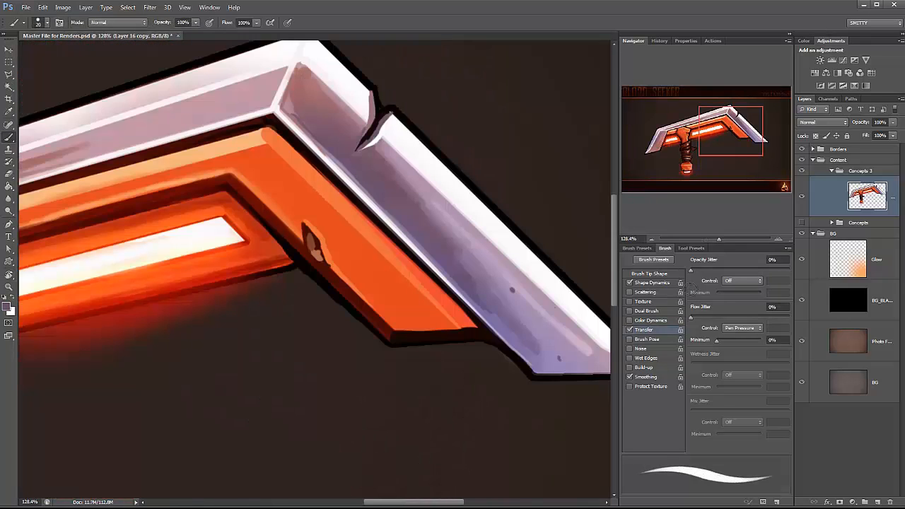
left_click_drag(233, 247, 395, 300)
left_click_drag(226, 269, 404, 224)
Add spots and worn streaks across the blade faces with sampled reddish and purple tones.
left_click(321, 203, "alt")
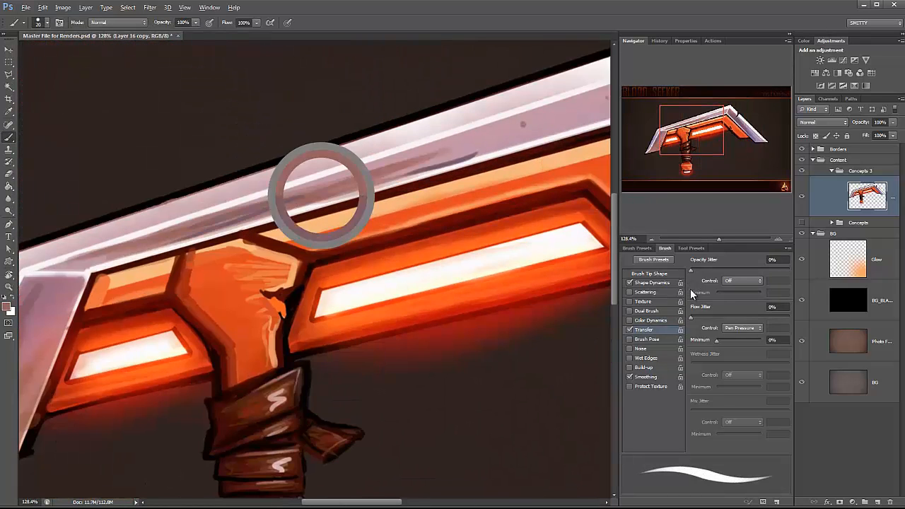
left_click_drag(212, 283, 460, 222)
left_click_drag(566, 240, 56, 282)
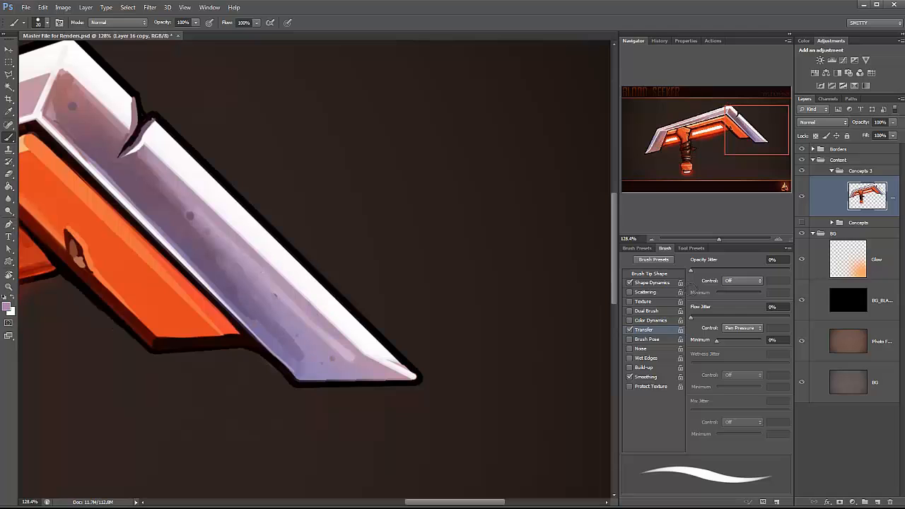
left_click_drag(177, 204, 220, 248)
Brush sampled blade tones along the long upper blade face to vary its metal shading.
key("ctrl+minus")
key("ctrl+minus")
key("ctrl+minus")
key("ctrl+minus")
key("ctrl+plus")
key("ctrl+plus")
left_click(356, 151, "alt")
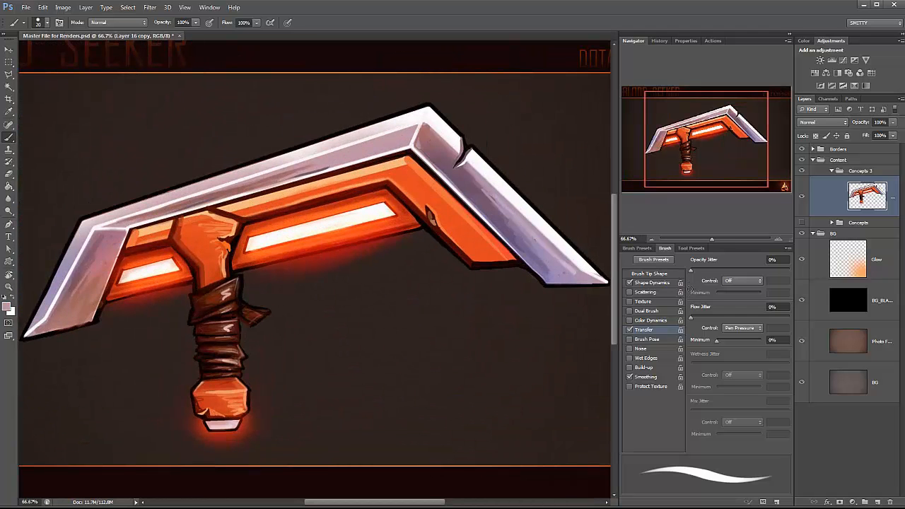
left_click(260, 179, "alt")
left_click_drag(306, 175, 389, 142)
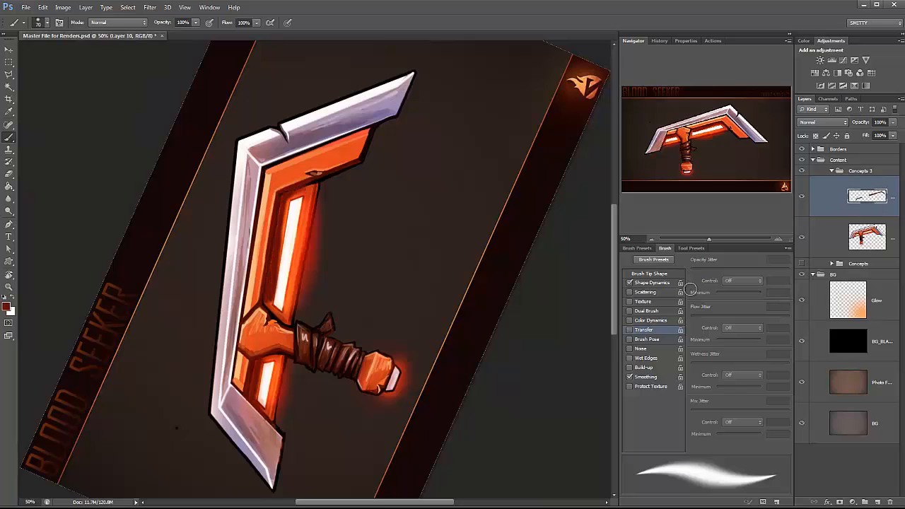
Shade the pommel in dark red, and apply Multiply blending and an 11-pixel Box Blur to the shading layer.
left_click_drag(370, 357, 363, 375)
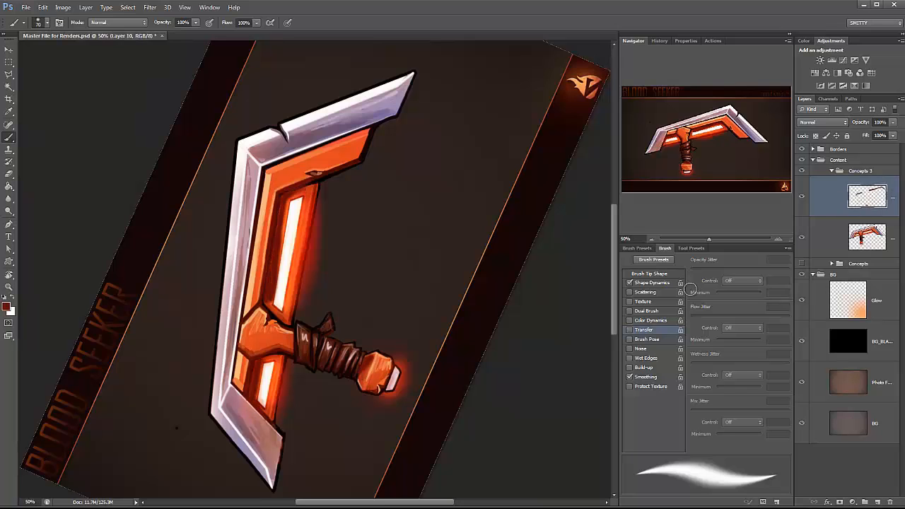
key("shift+alt+m")
key("alt+t")
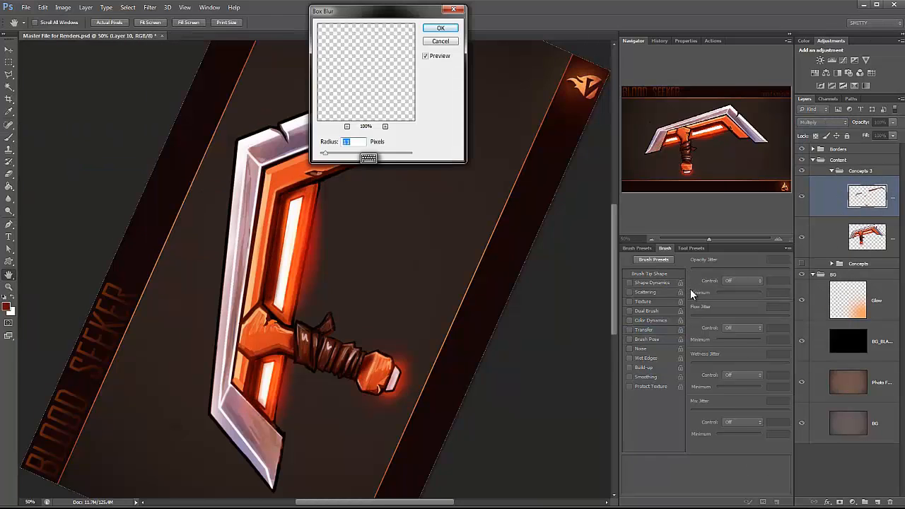
key("Return")
Enlarge the eraser tip to 90 px for cleaning up the blurred shading layer.
key("e")
key("bracketright")
key("bracketright")
key("bracketright")
key("bracketright")
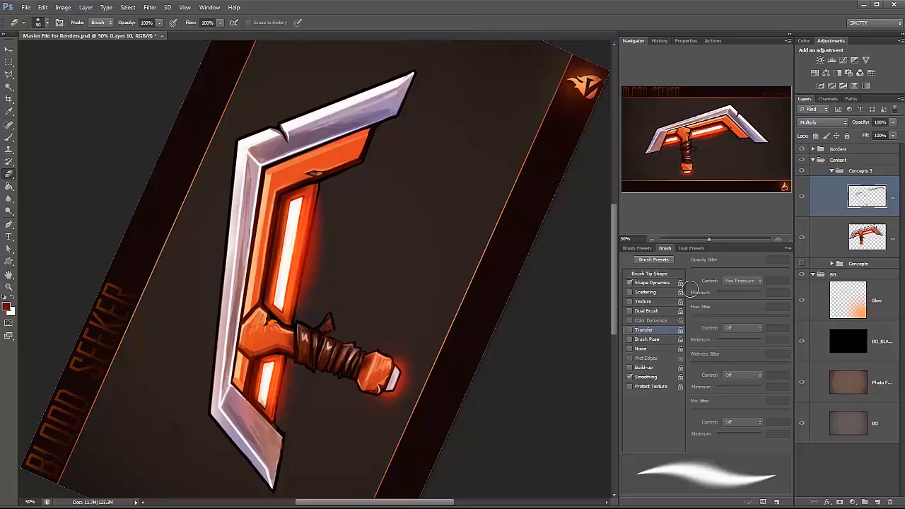